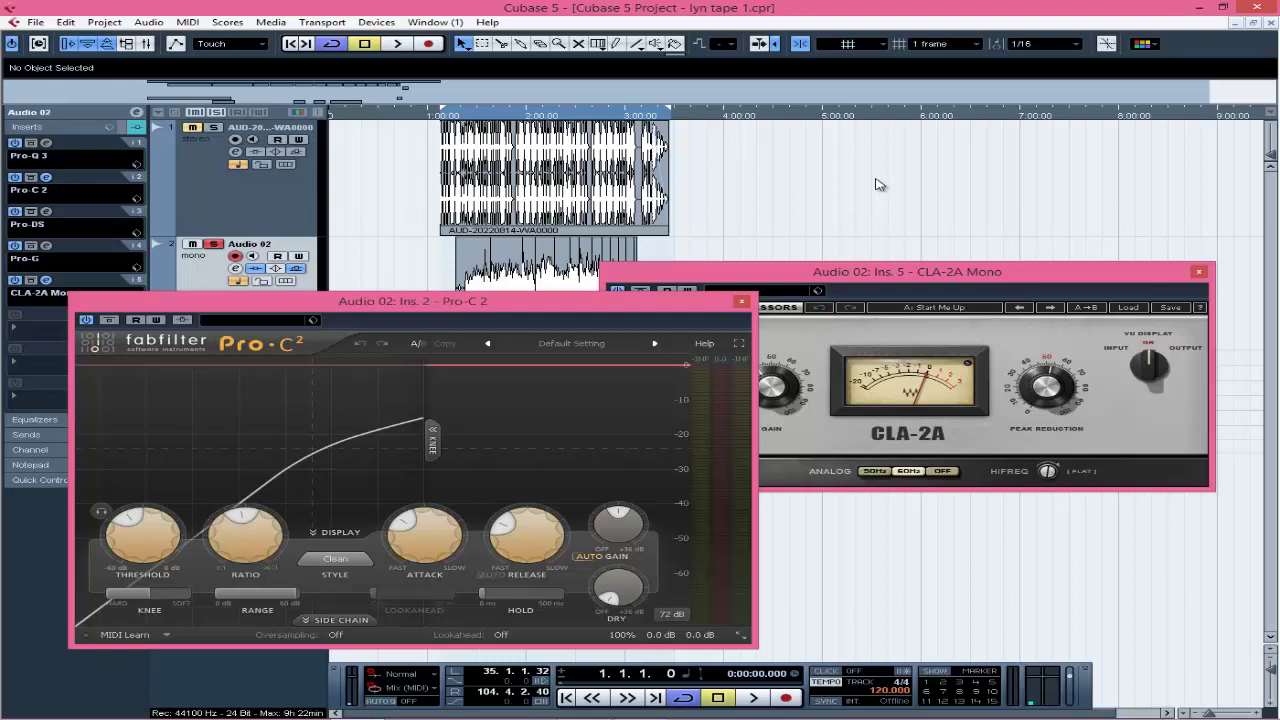
Close the open Pro-C 2 and CLA-2A Mono editors to clear the view of the arrangement.
left_click(741, 301)
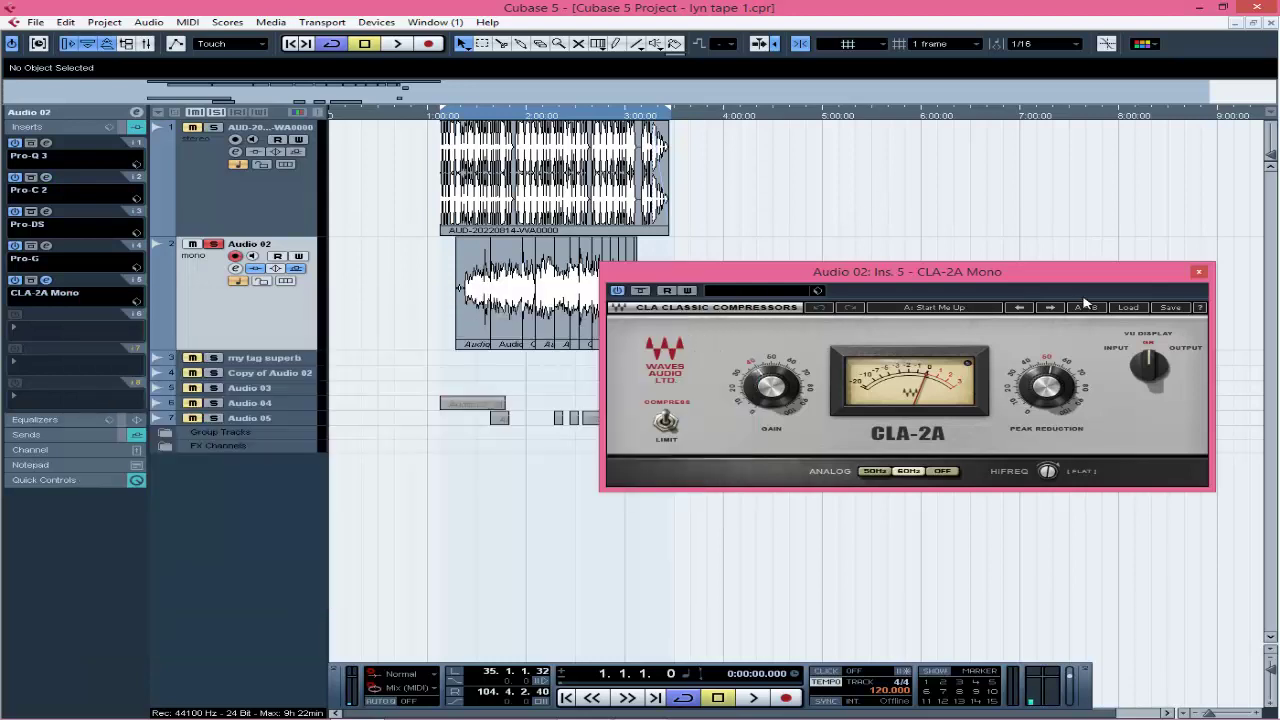
left_click(1199, 272)
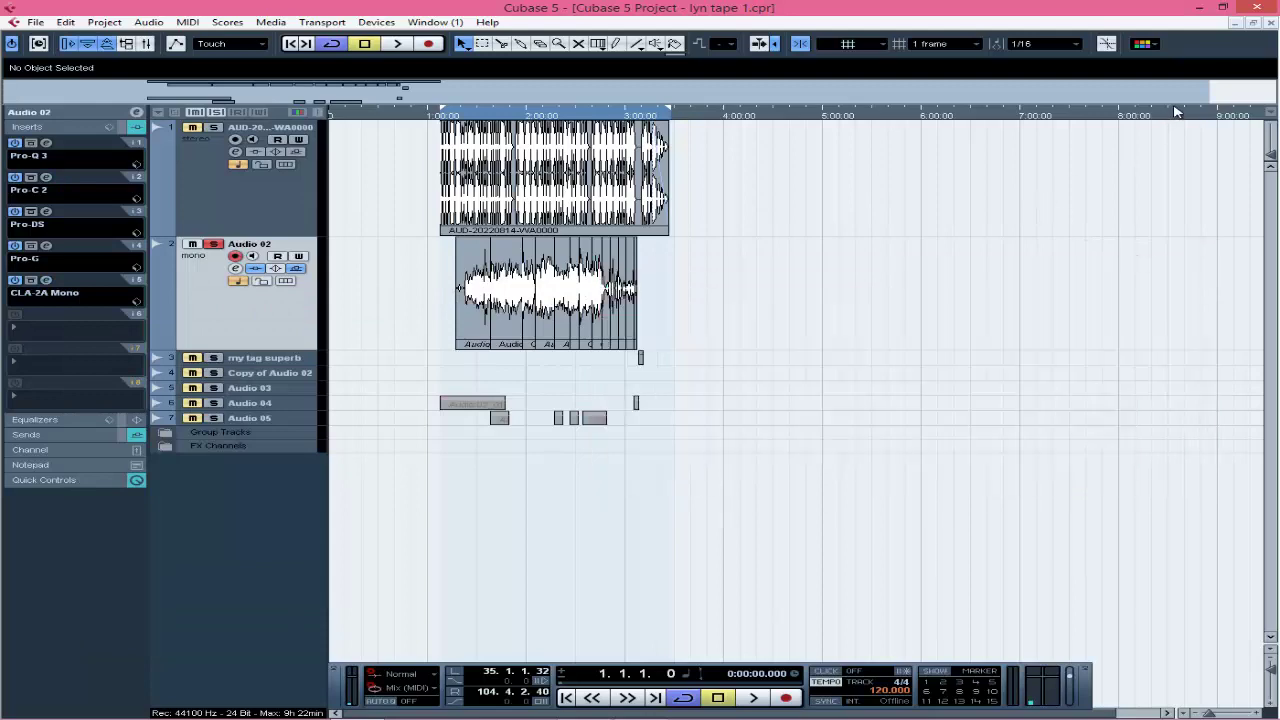
left_click_drag(1220, 95, 512, 115)
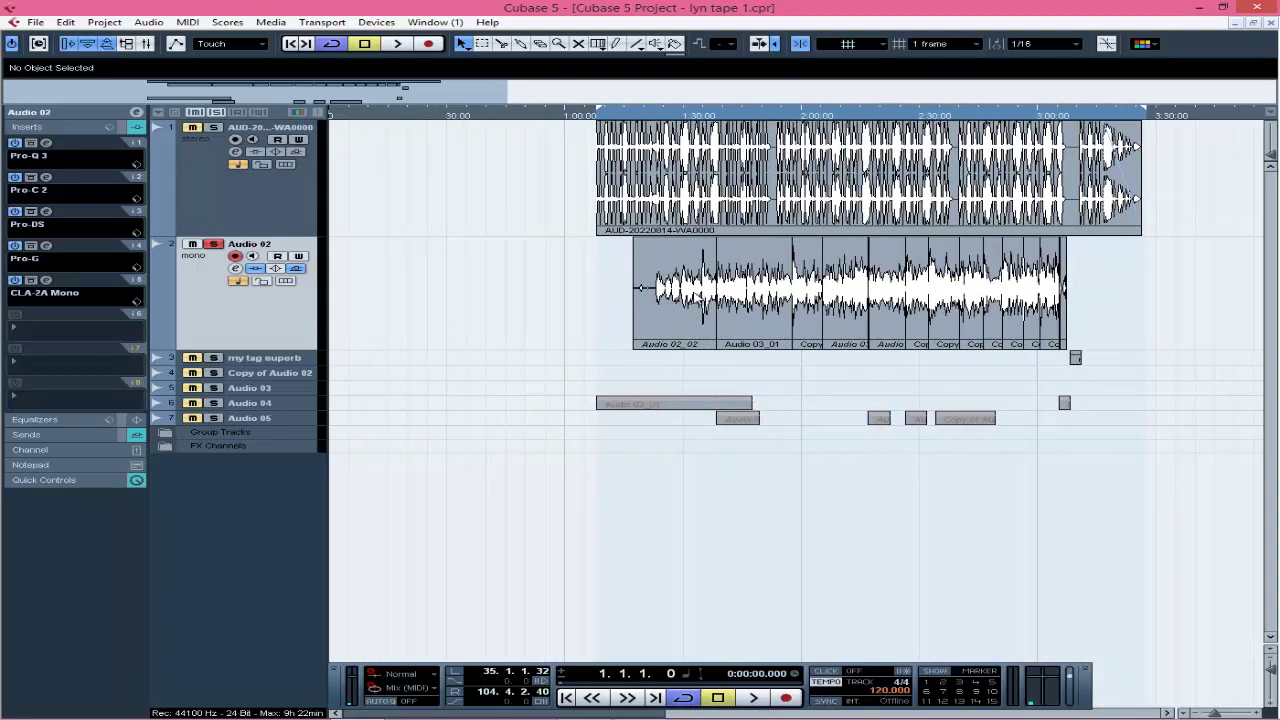
Try a volume change on the Audio 02_02 event and undo it, and temporarily magnify the waveform height.
left_click(698, 296)
left_click_drag(673, 240, 676, 140)
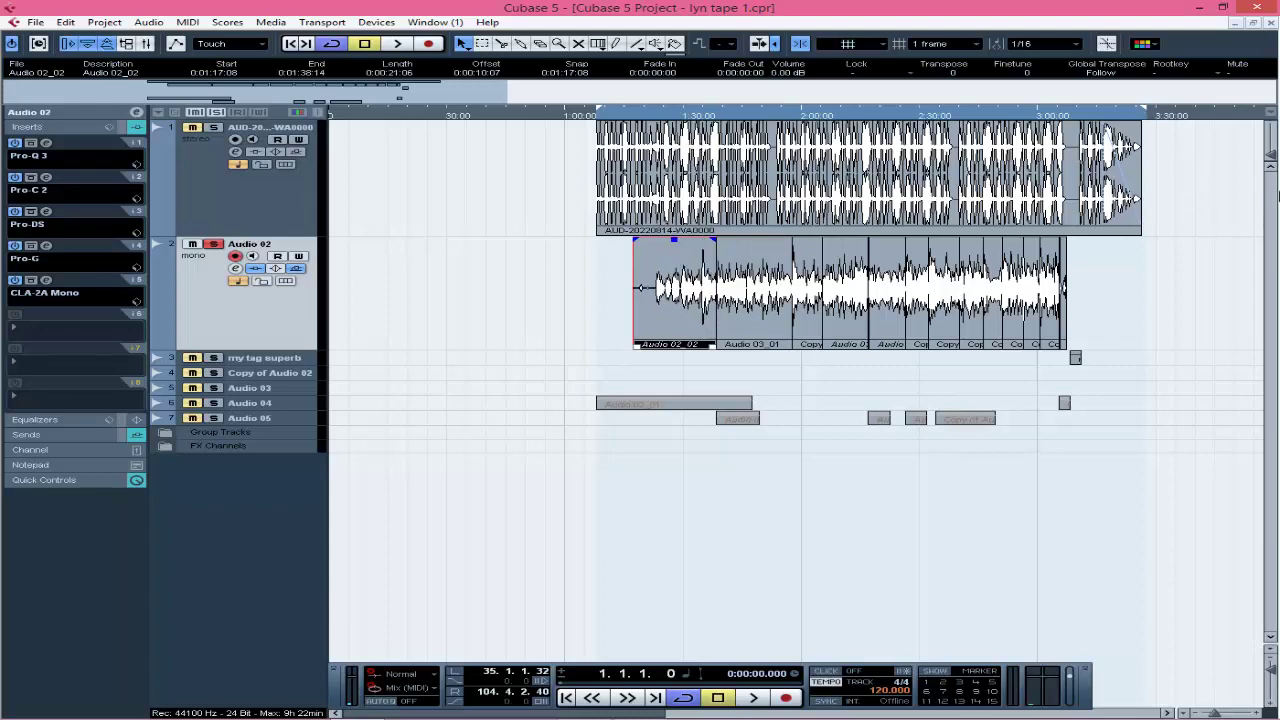
key("ctrl+z")
left_click_drag(1273, 138, 1273, 151)
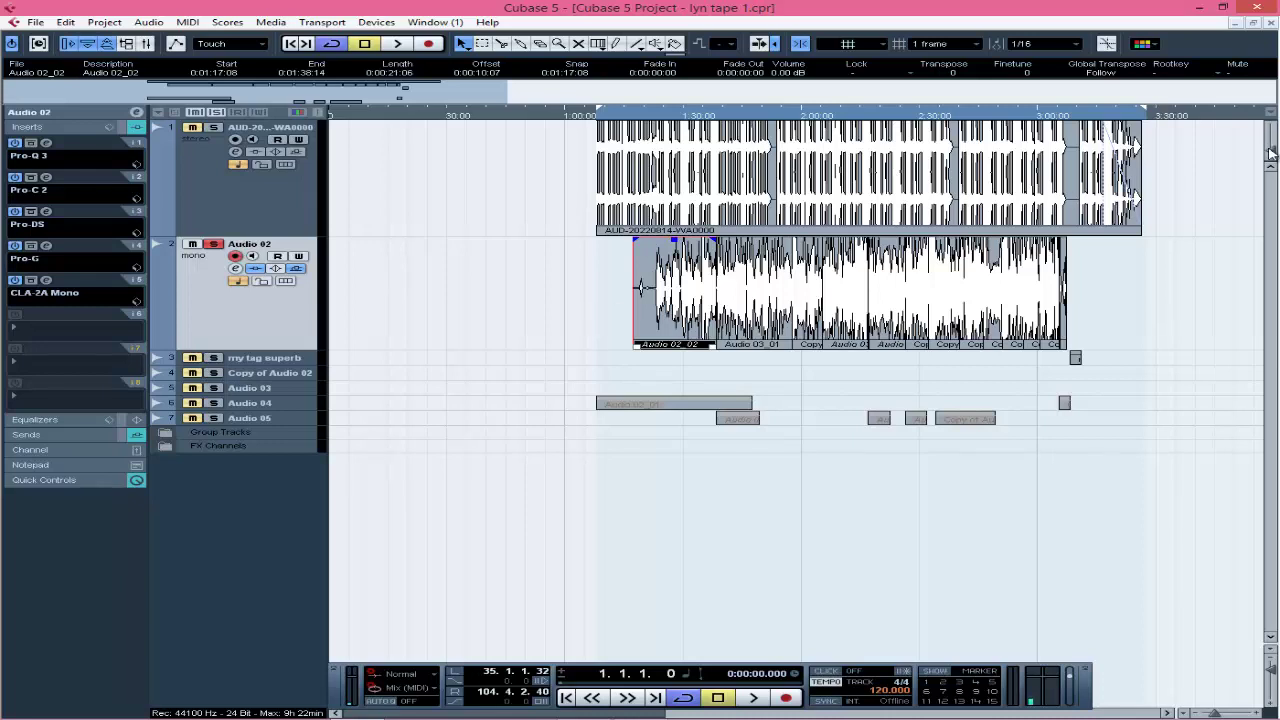
left_click_drag(1272, 152, 1272, 160)
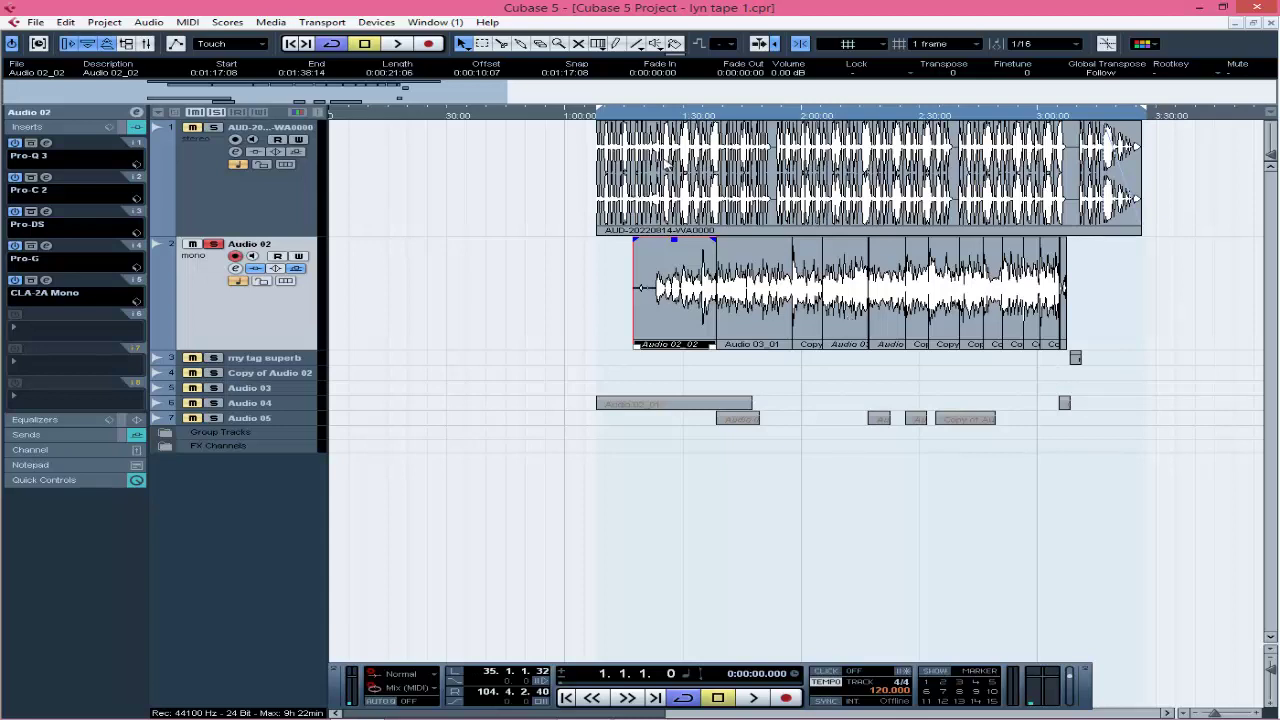
Play the soloed Audio 02 vocal from about 1:21 and set the cycle range to 69.2.2.104 through 80.4.4.88.
left_click(651, 115)
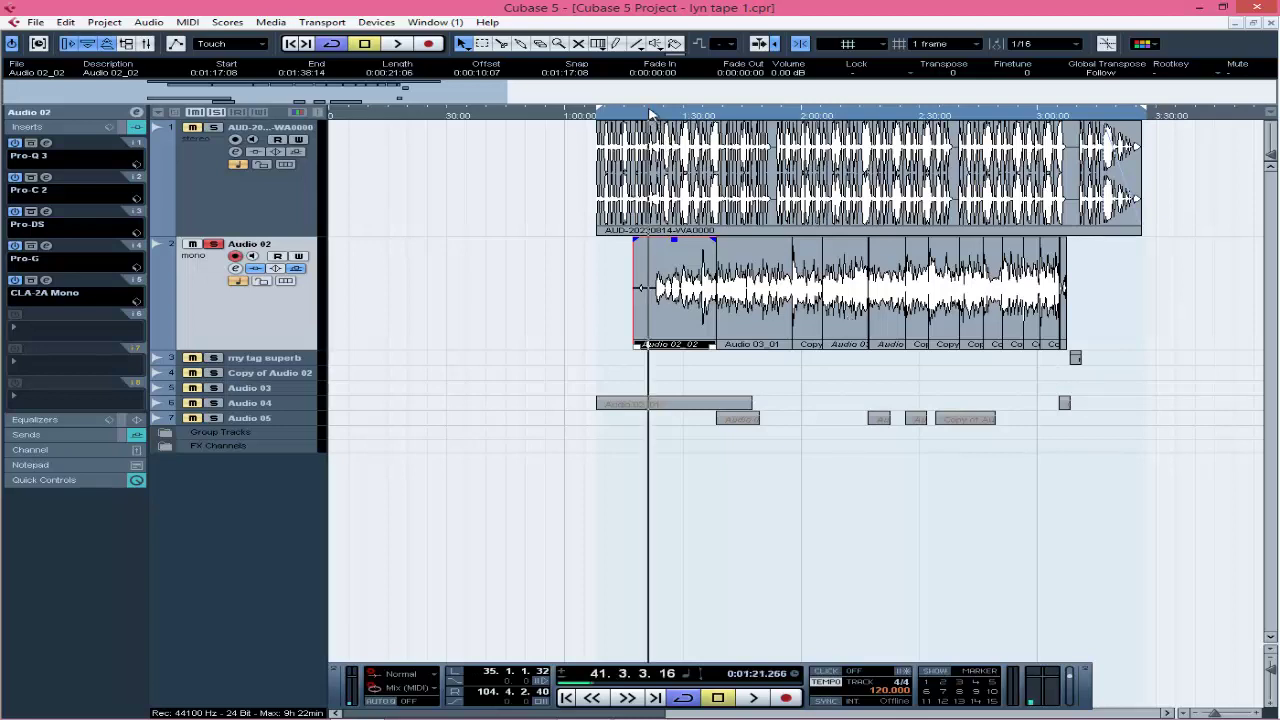
key("space")
left_click(851, 115)
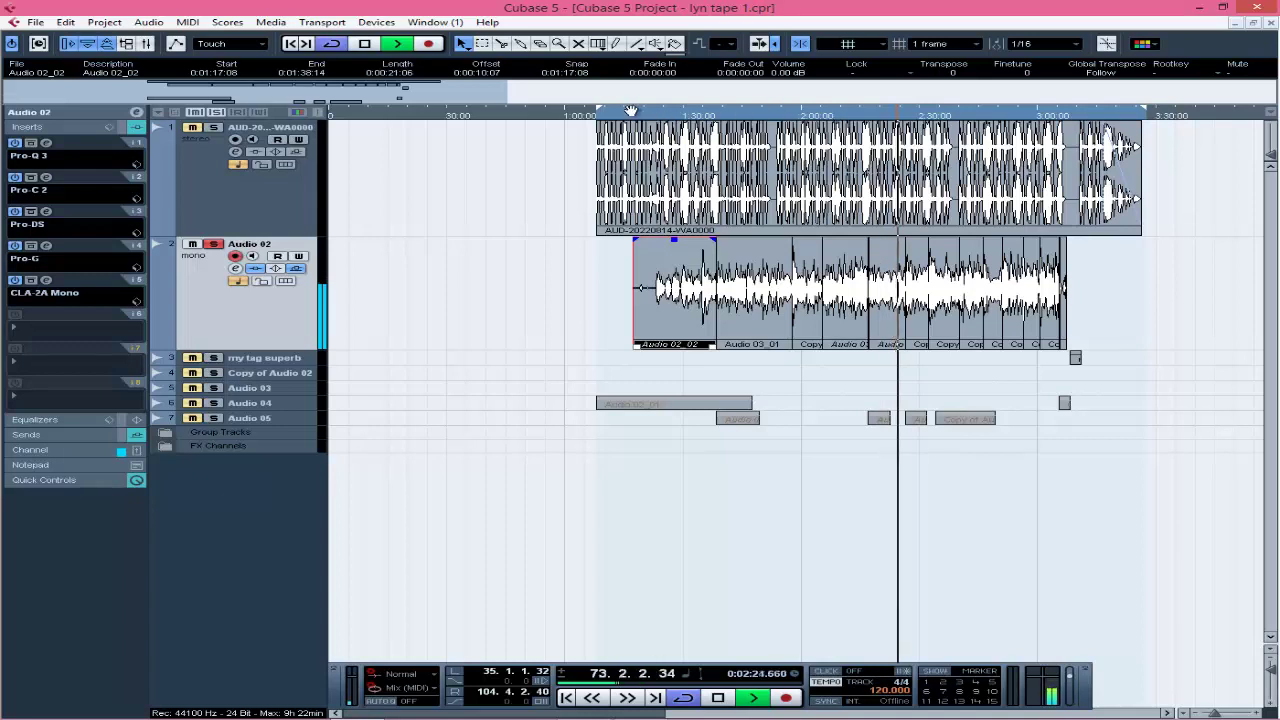
left_click_drag(598, 108, 826, 108)
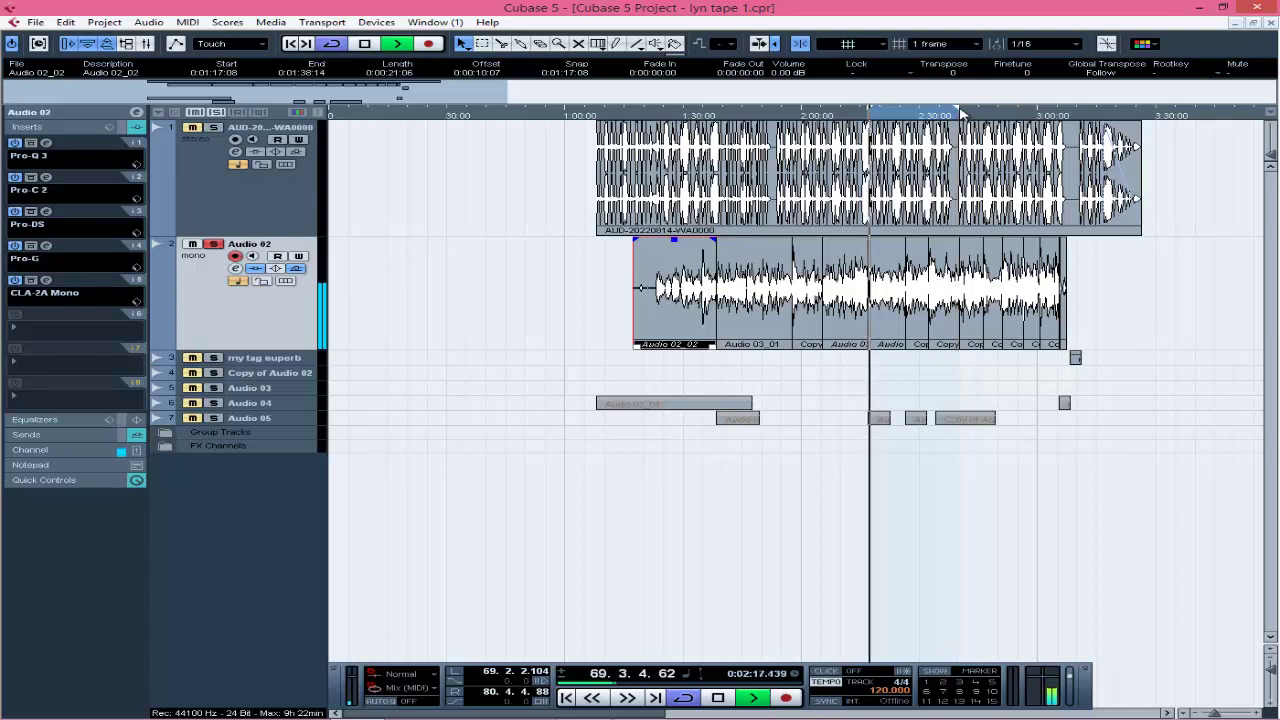
key("space")
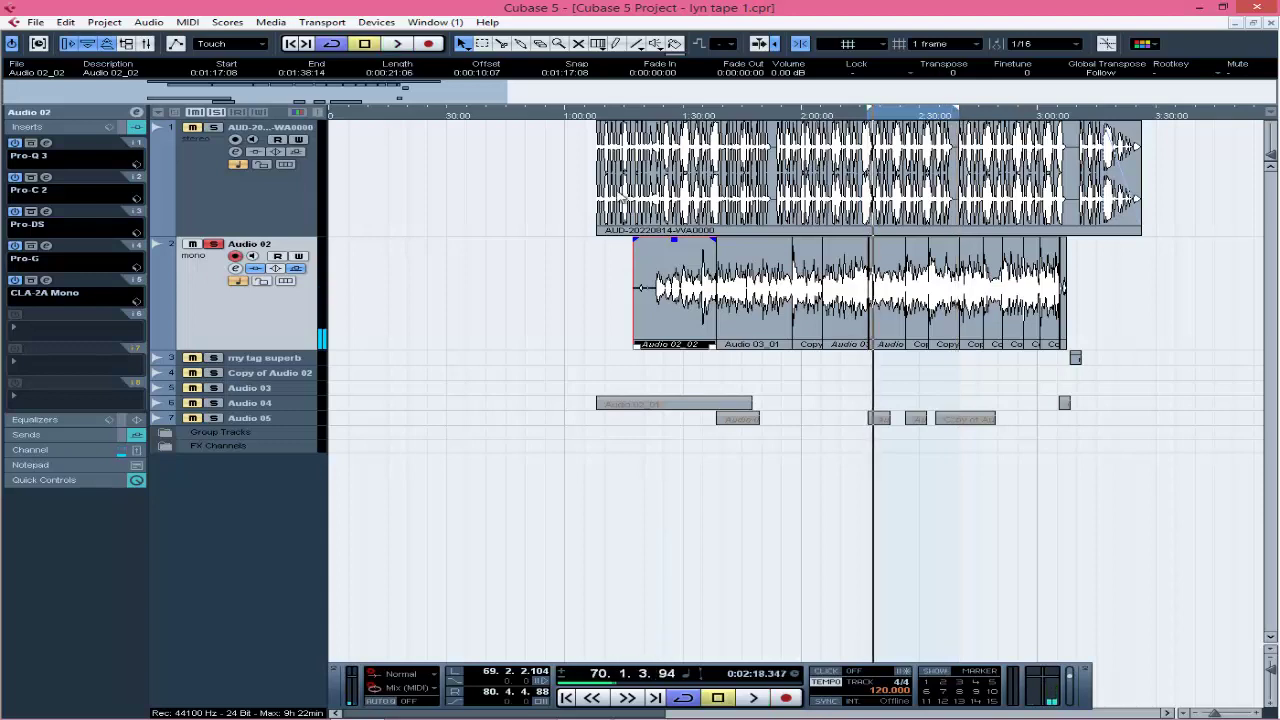
Unsolo Audio 02, listen to the cycle range with all tracks playing, and solo the vocal again.
left_click(219, 245)
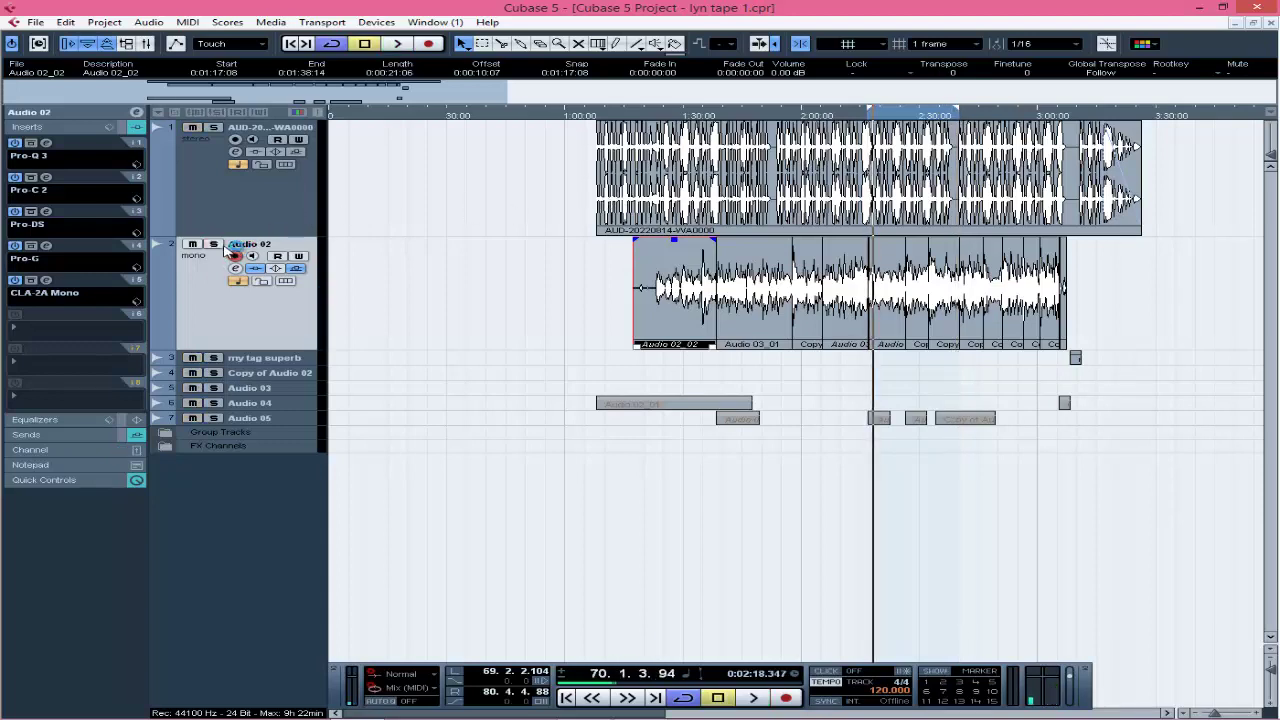
key("space")
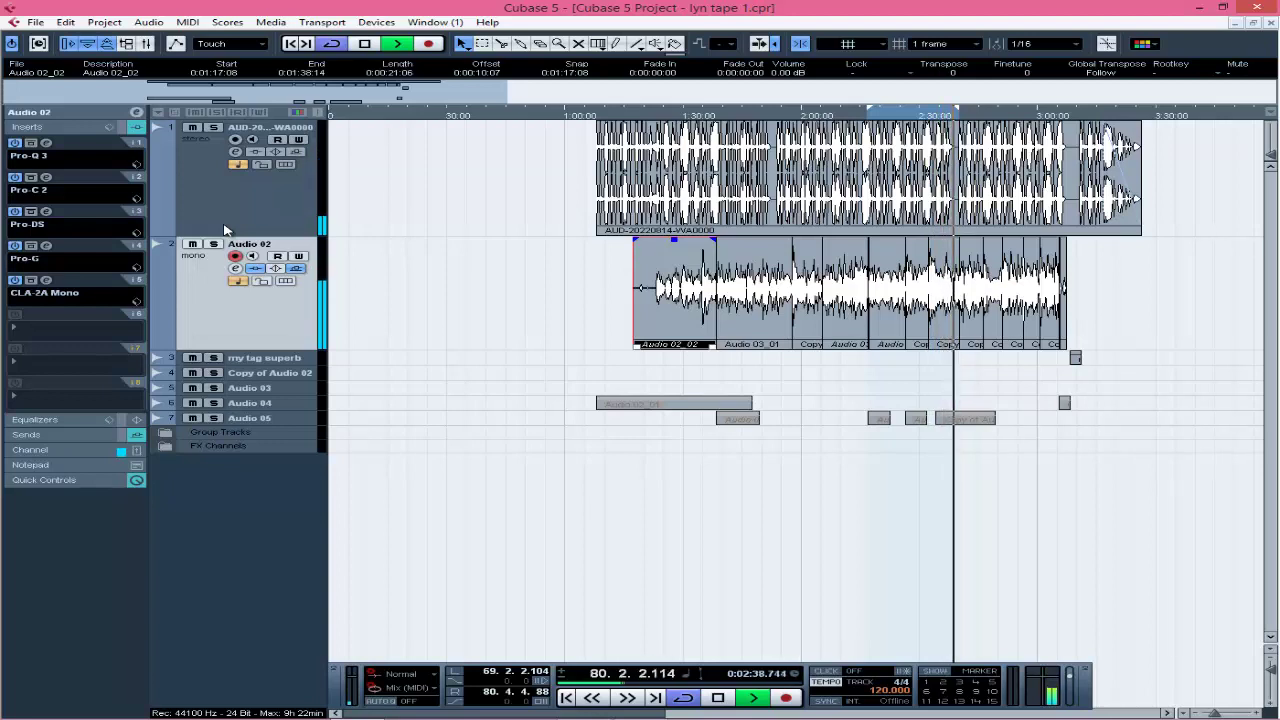
key("space")
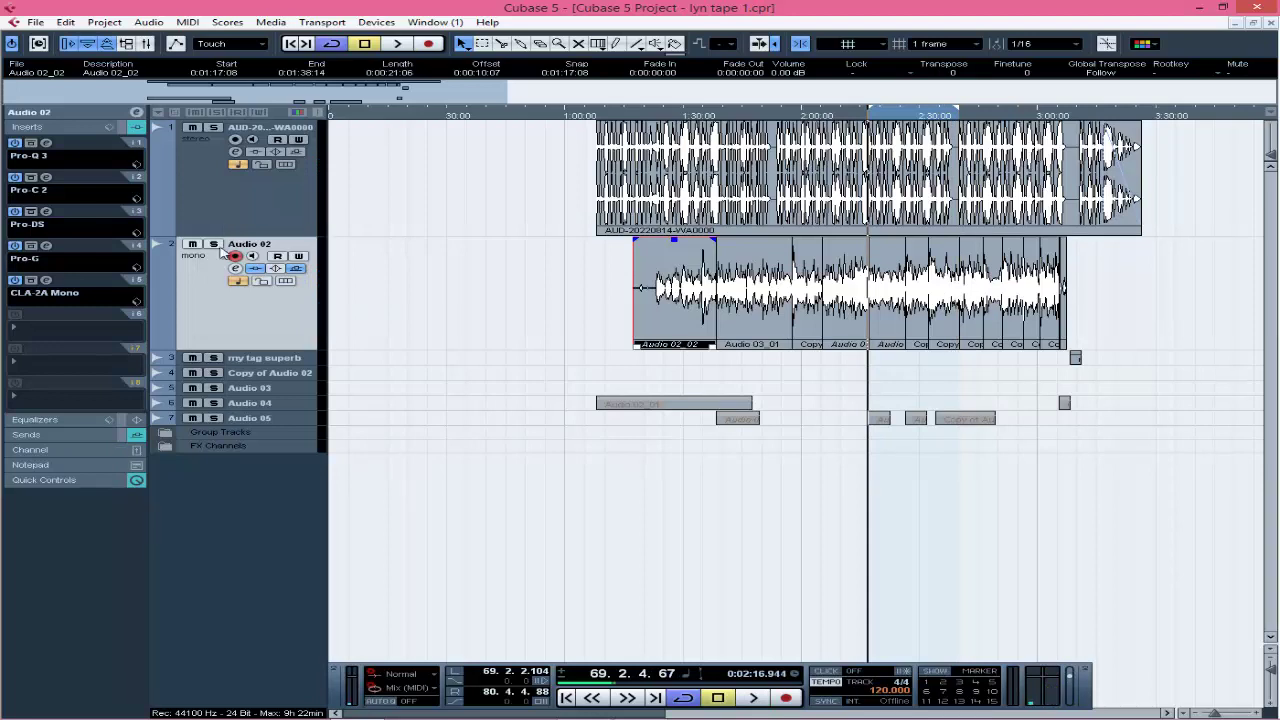
left_click(213, 244)
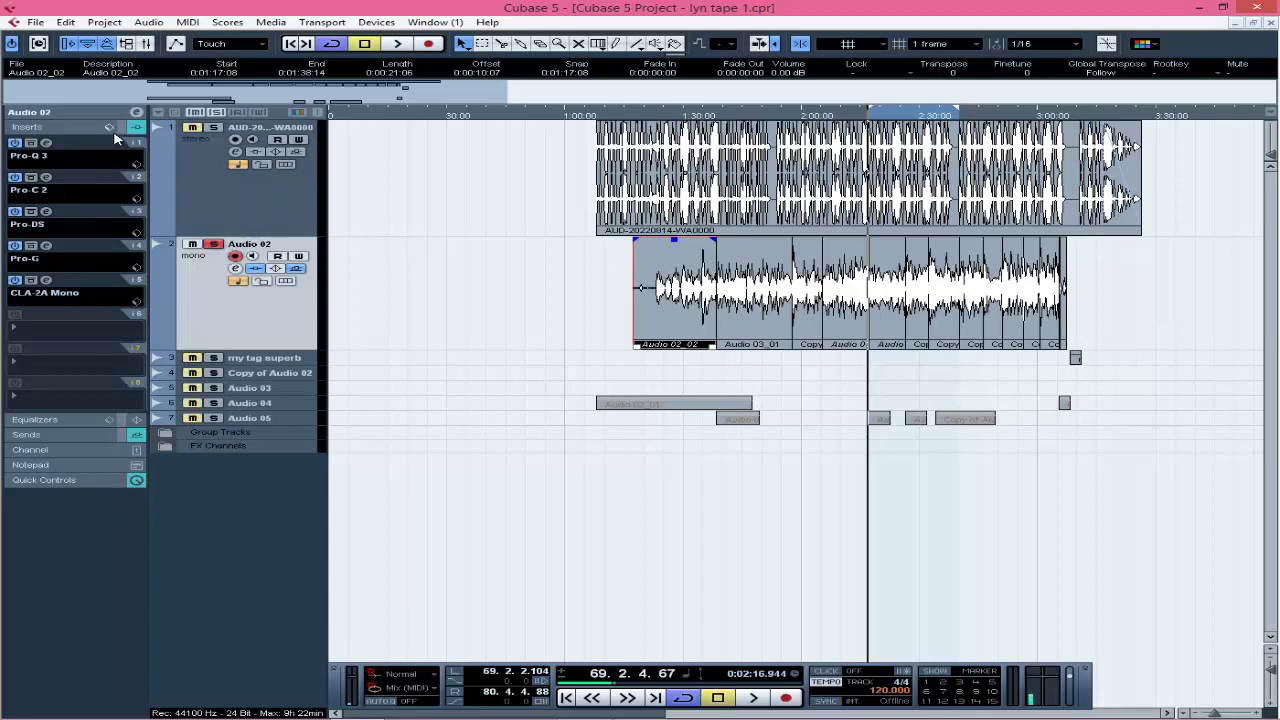
Bypass all inserts and sends on Audio 02 and play the dry vocal.
left_click(77, 436)
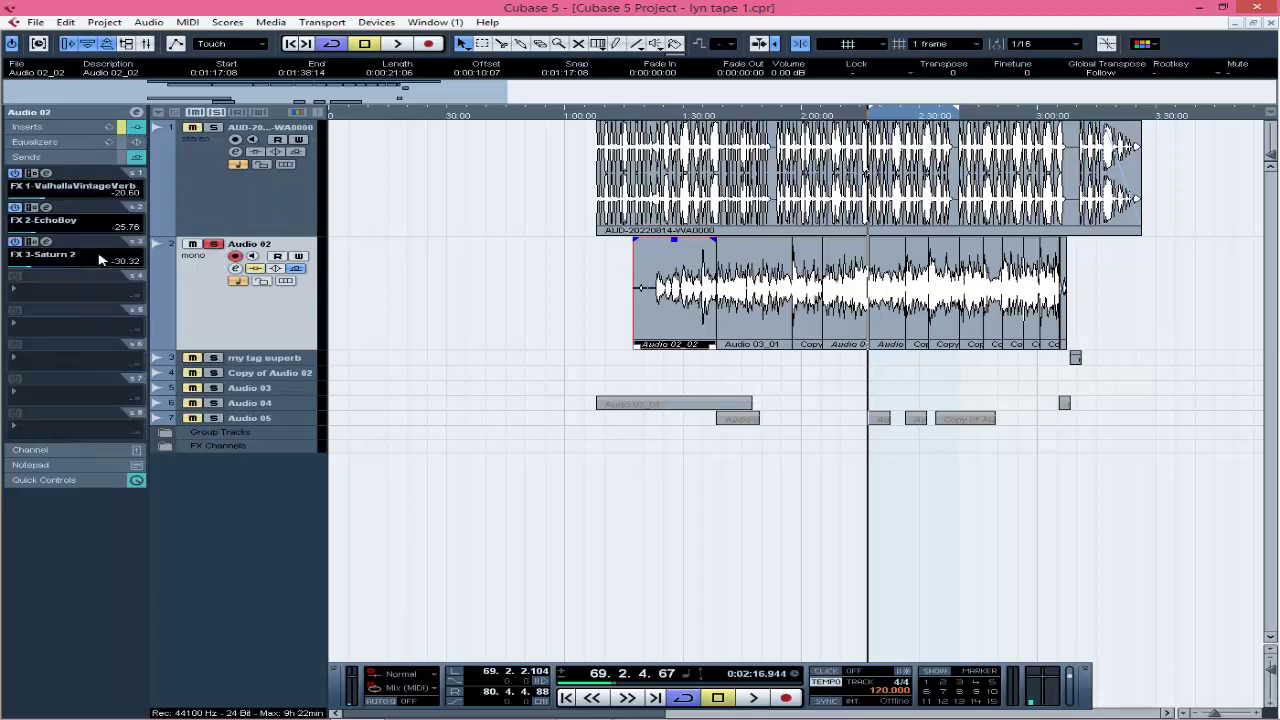
left_click(120, 158)
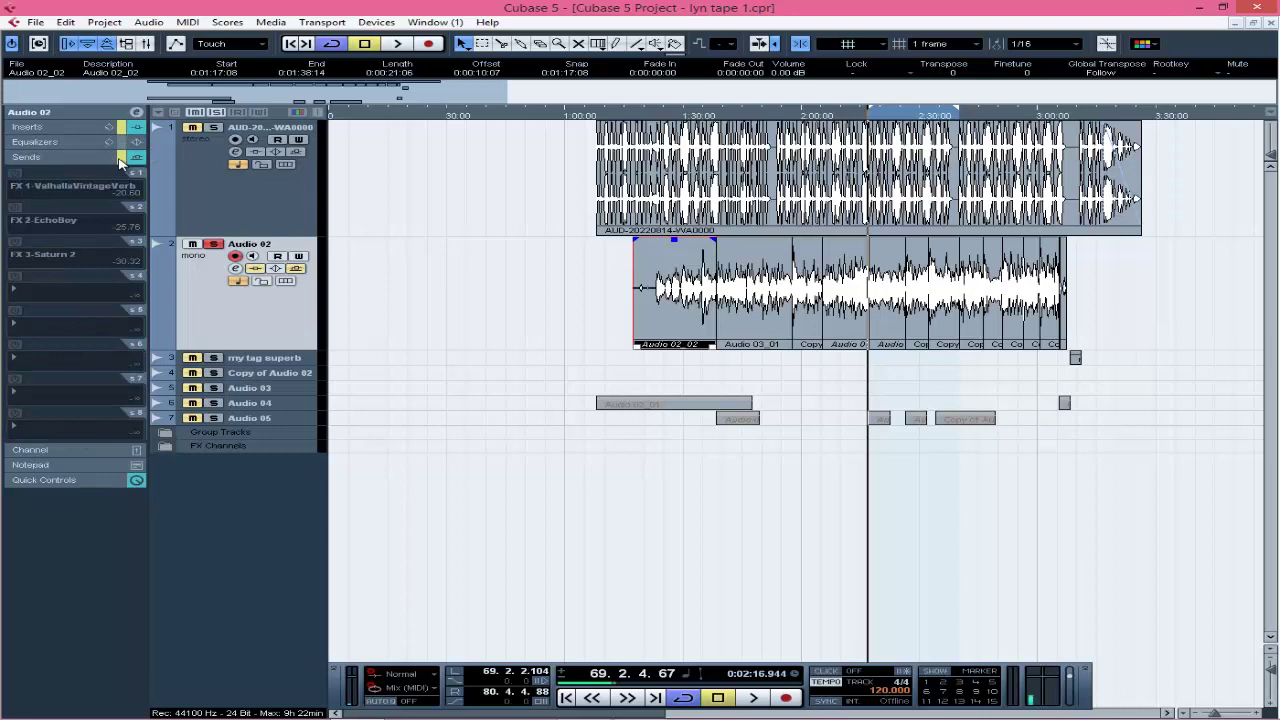
key("space")
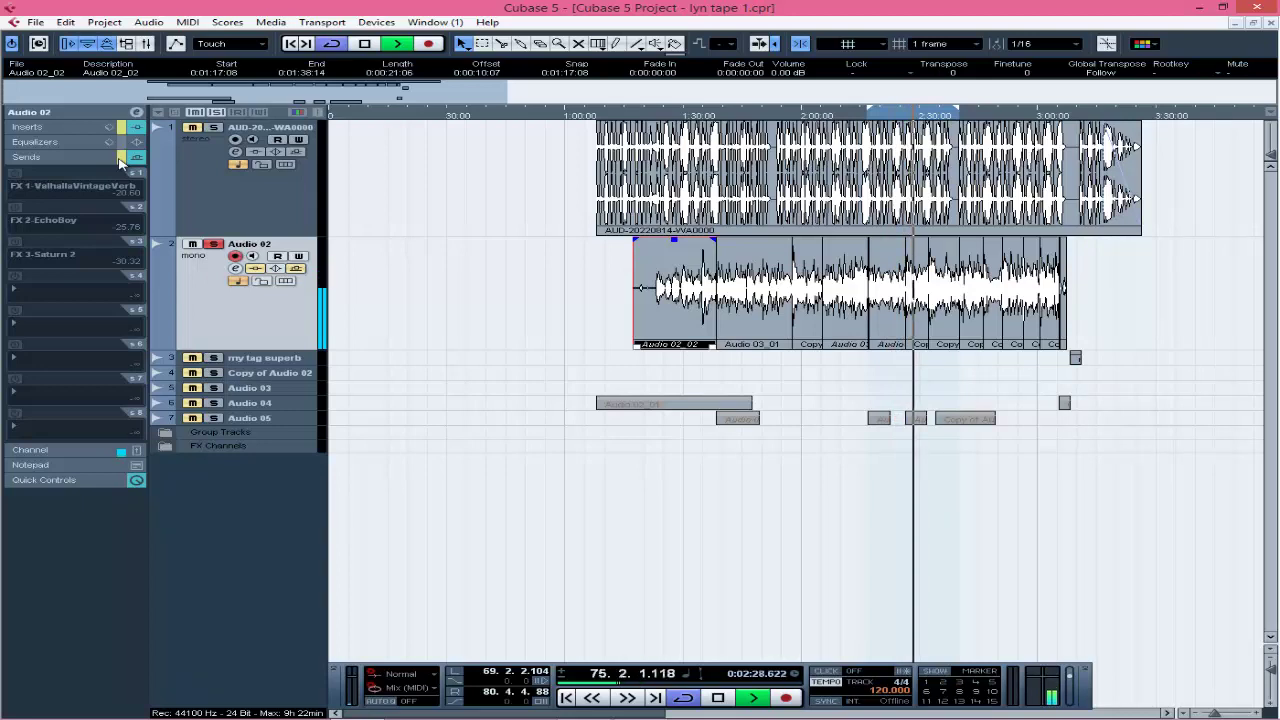
key("space")
Reactivate only the Pro-Q 3 insert on Audio 02, examine its EQ bands in the editor, and close it.
left_click(70, 130)
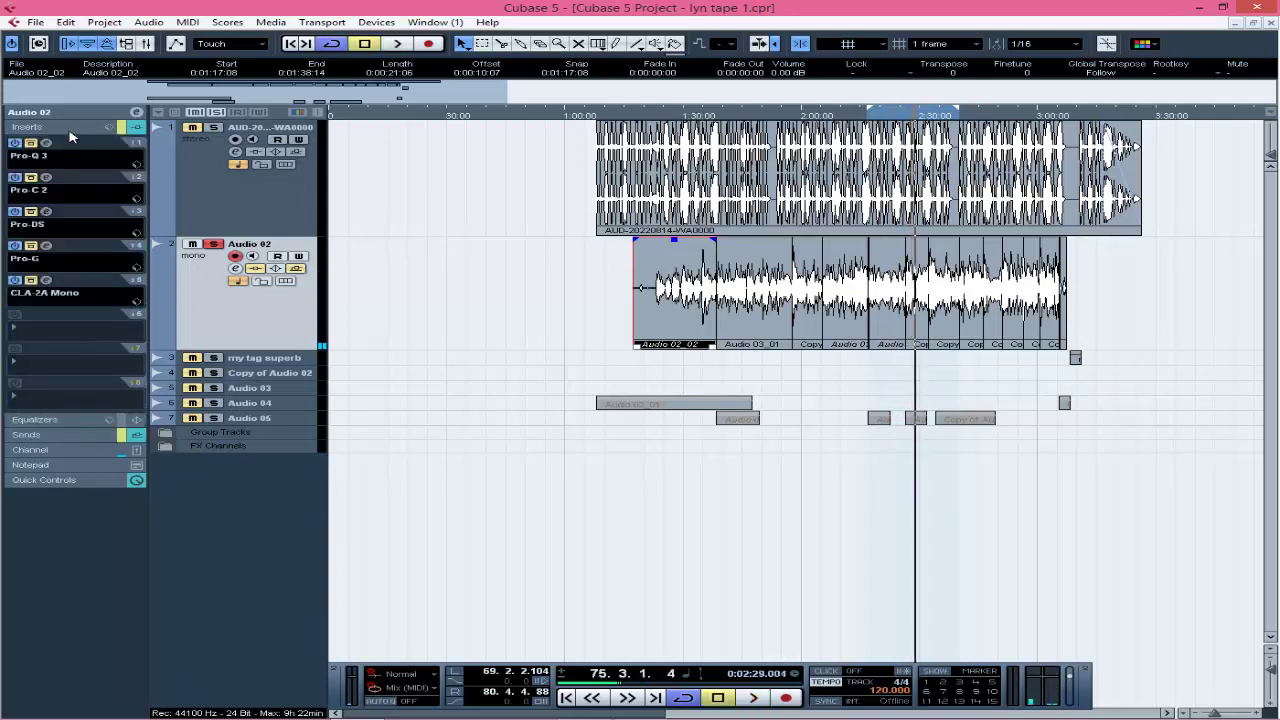
left_click(31, 143)
left_click(45, 143)
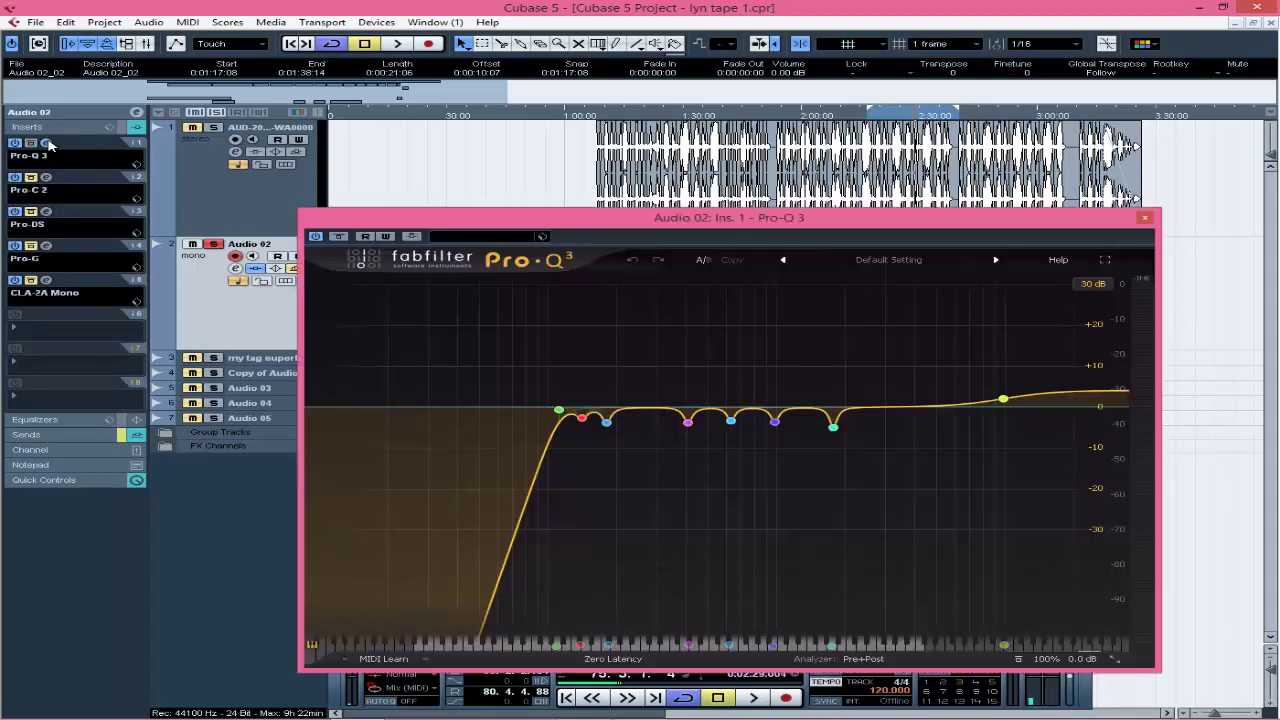
mouse_move(555, 414)
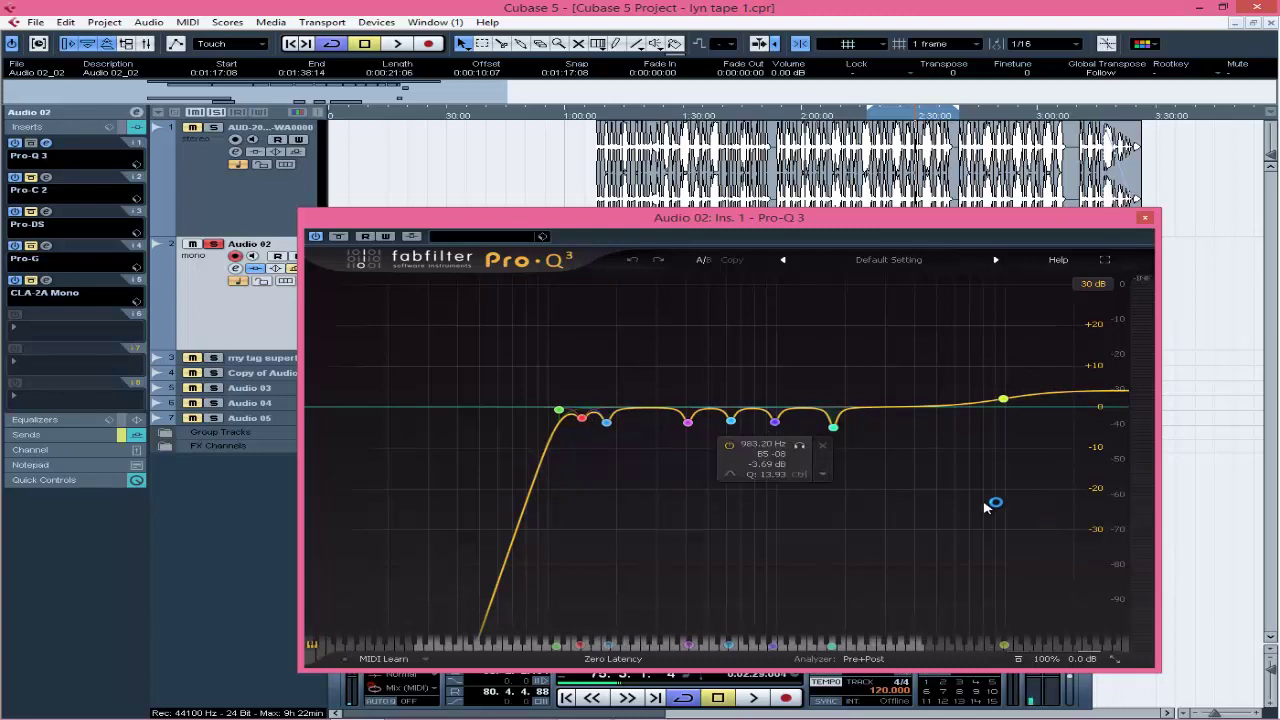
left_click(1145, 219)
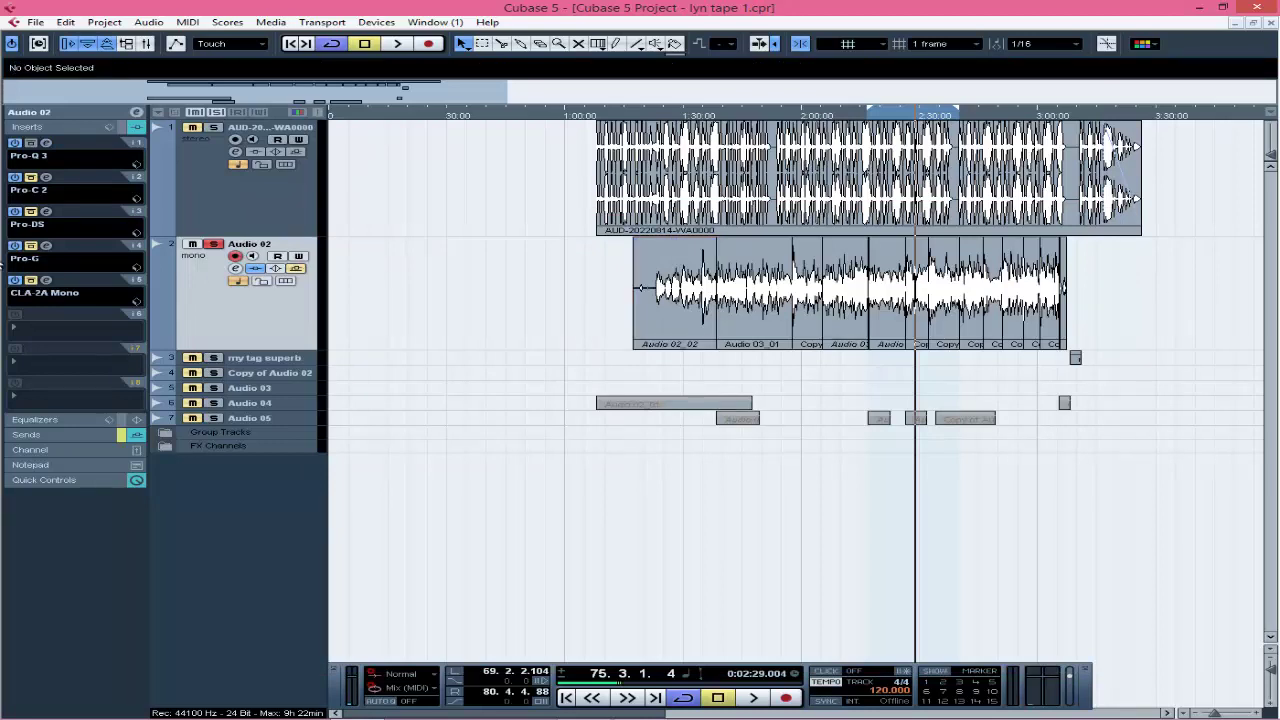
Reactivate the Pro-C 2 insert, position its editor below the vocal waveform, and close it to inspect the vocal's peaks.
left_click(46, 178)
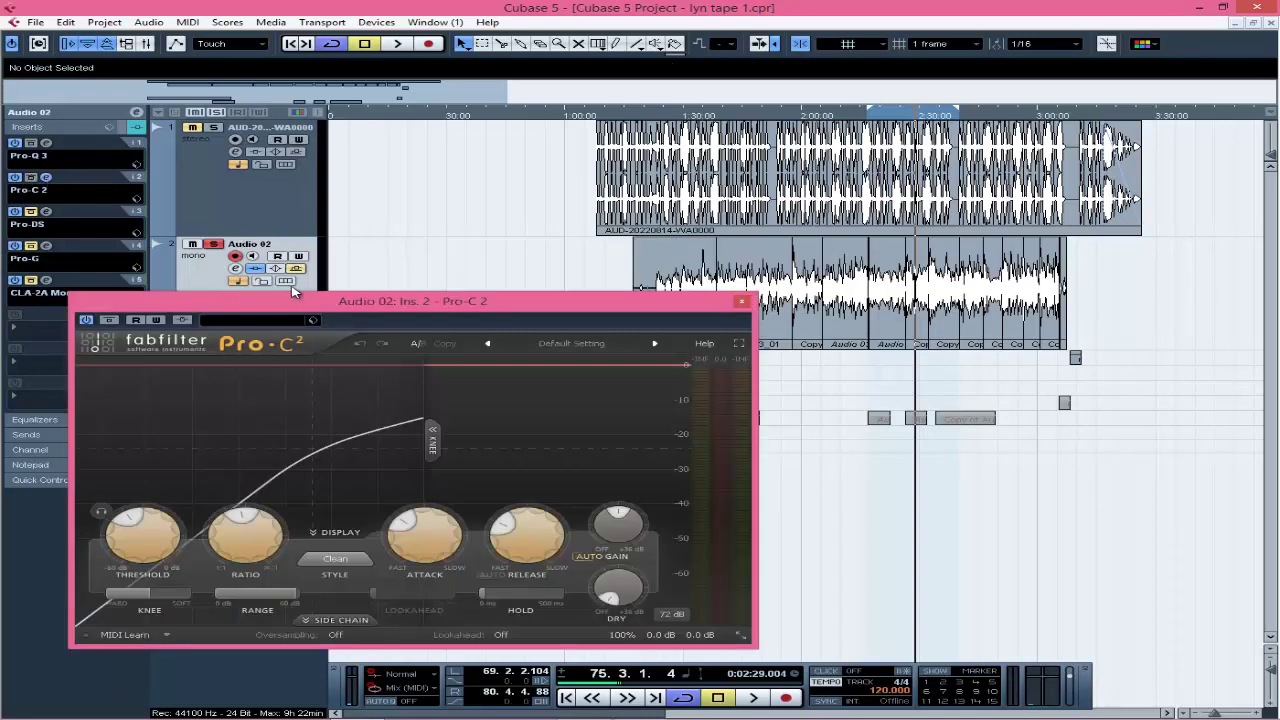
left_click_drag(363, 313, 731, 280)
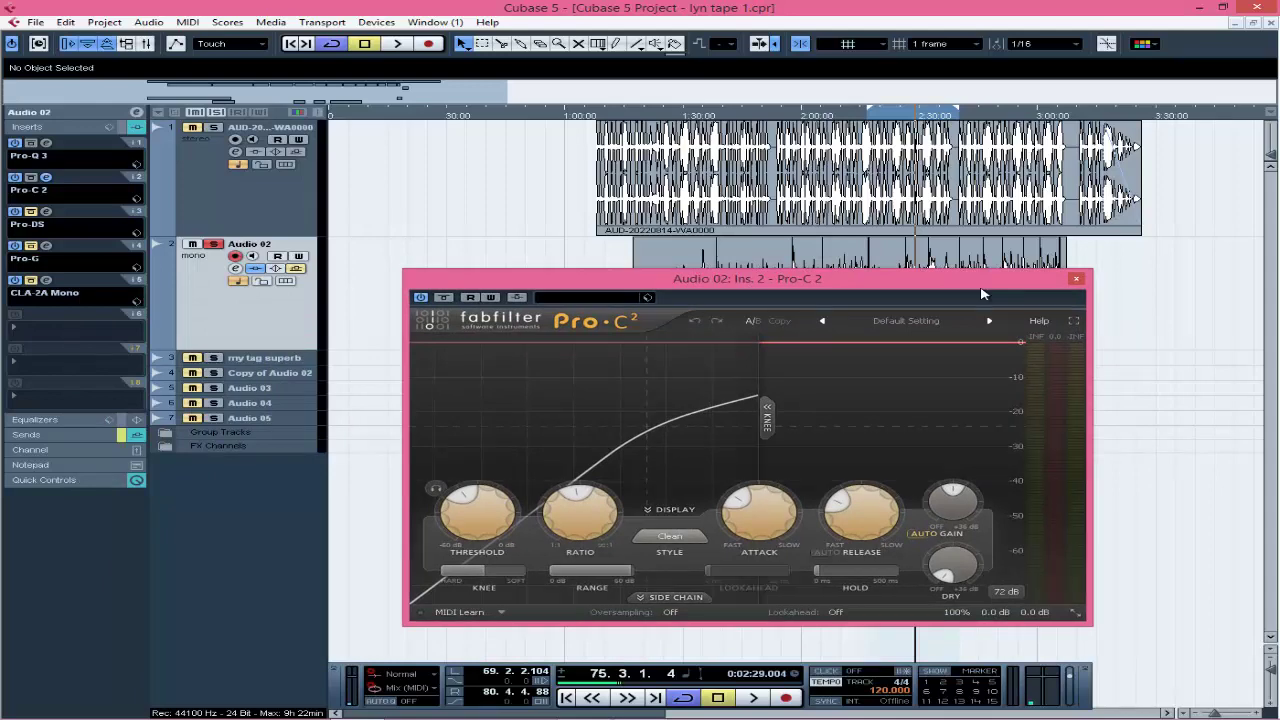
left_click_drag(955, 283, 942, 346)
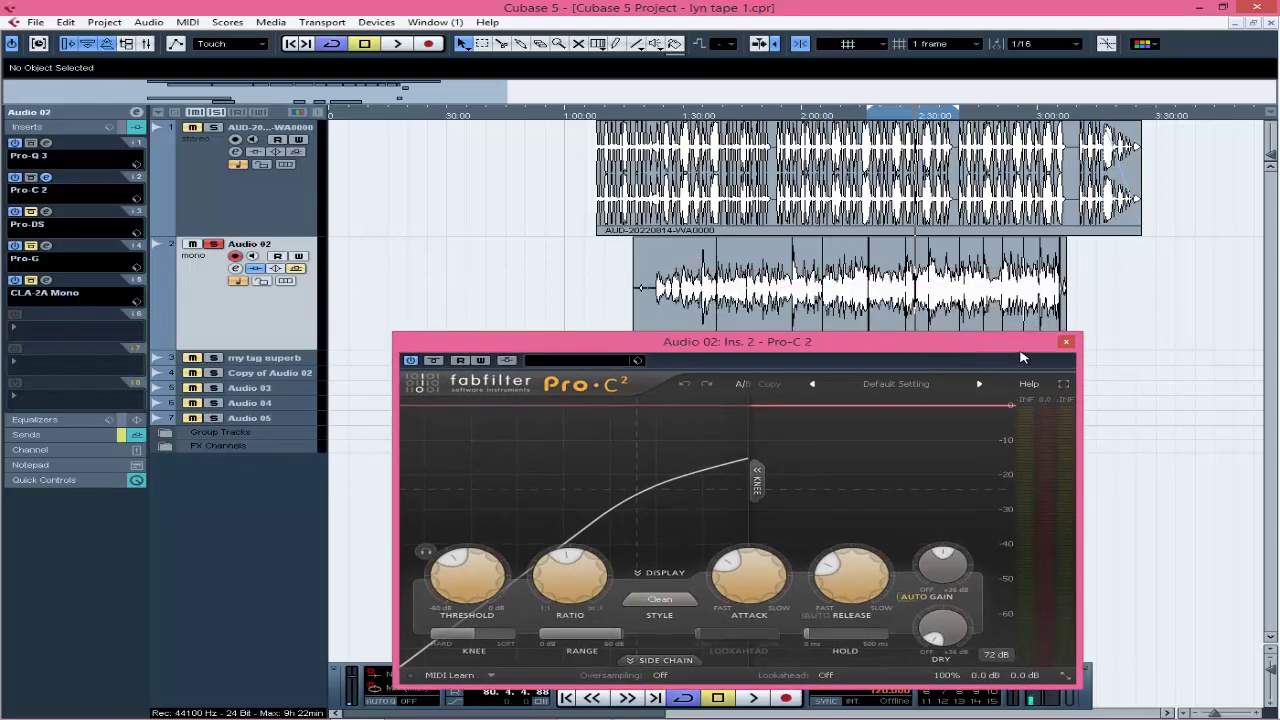
left_click(1066, 341)
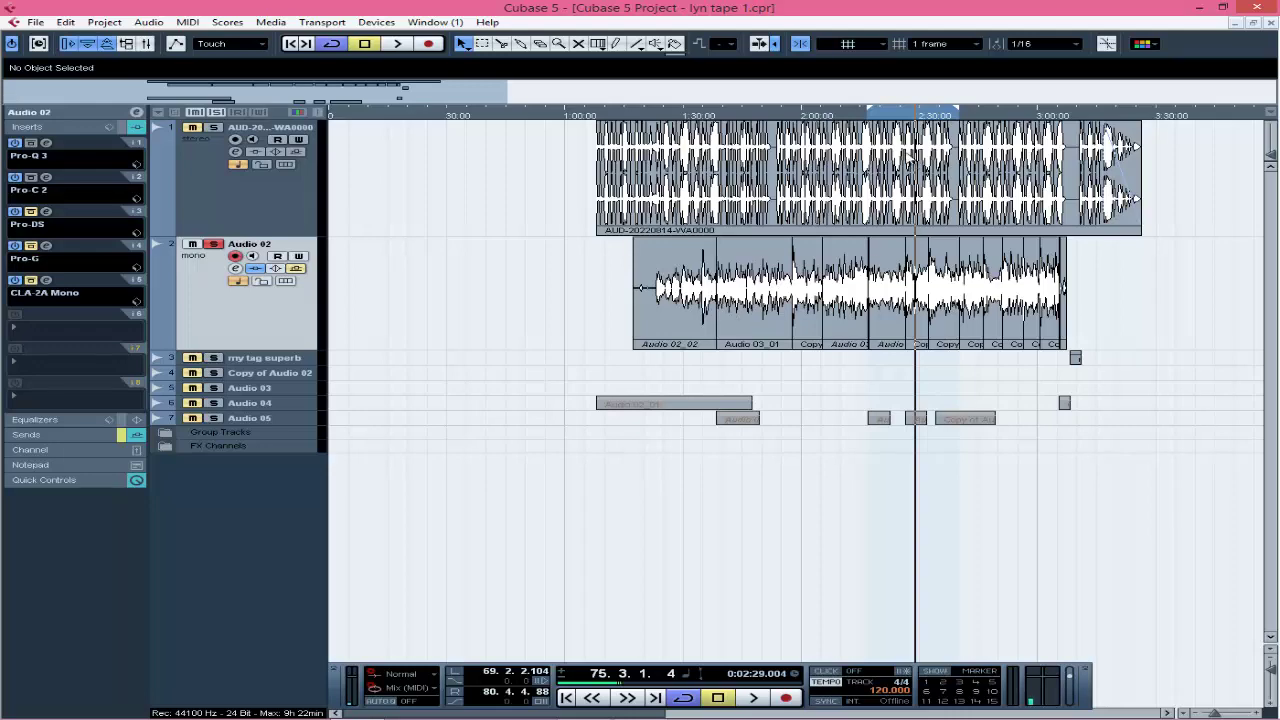
left_click_drag(527, 100, 358, 105)
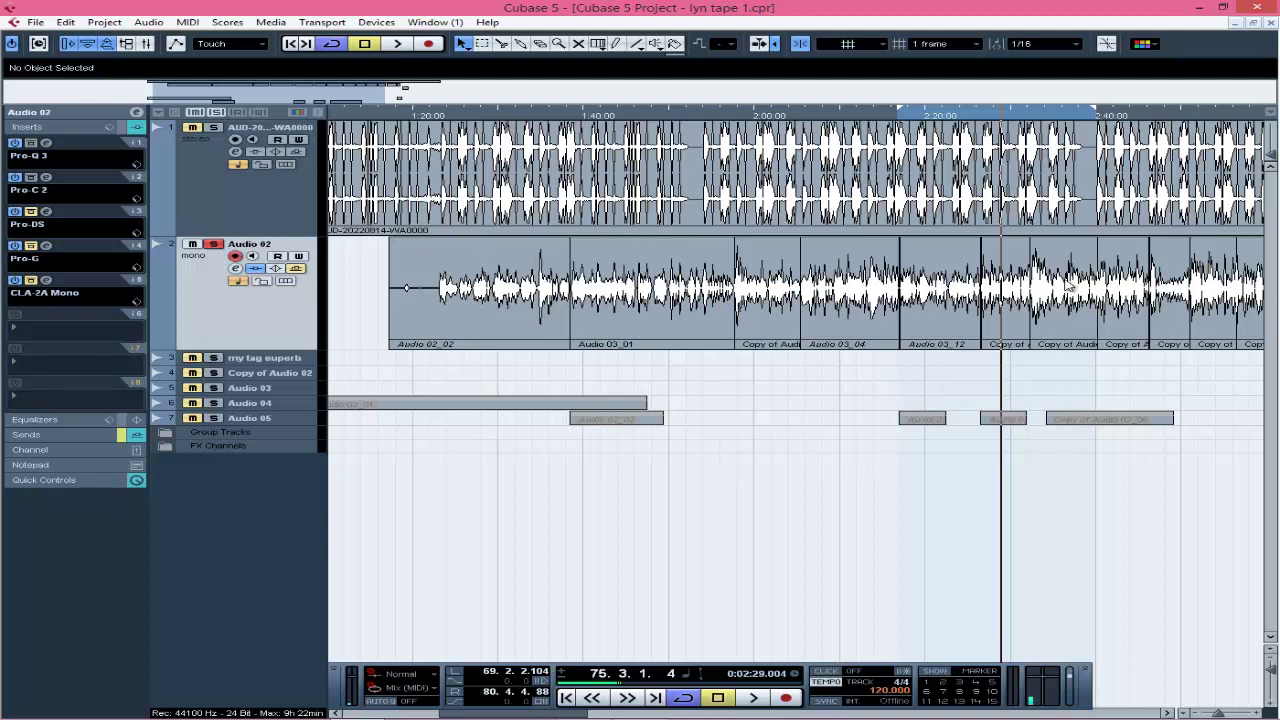
Reopen the Pro-C 2 editor, check its threshold, and switch the compressor off.
left_click(46, 177)
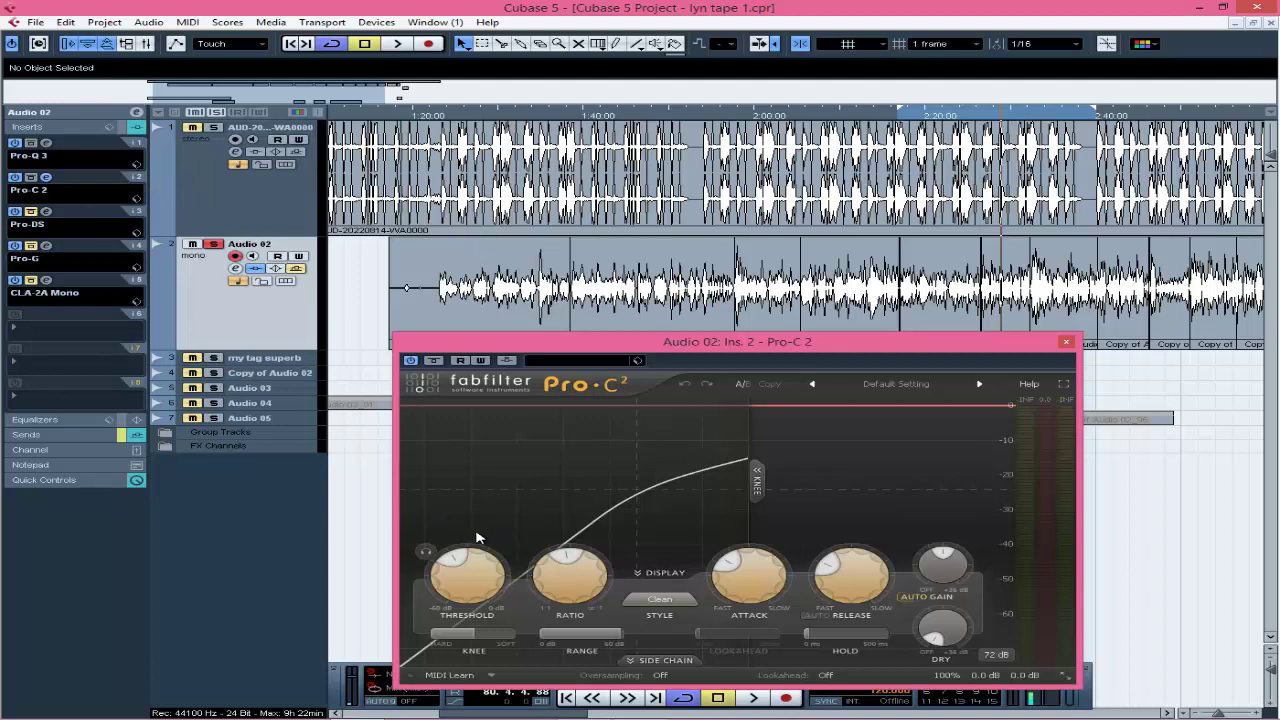
mouse_move(467, 558)
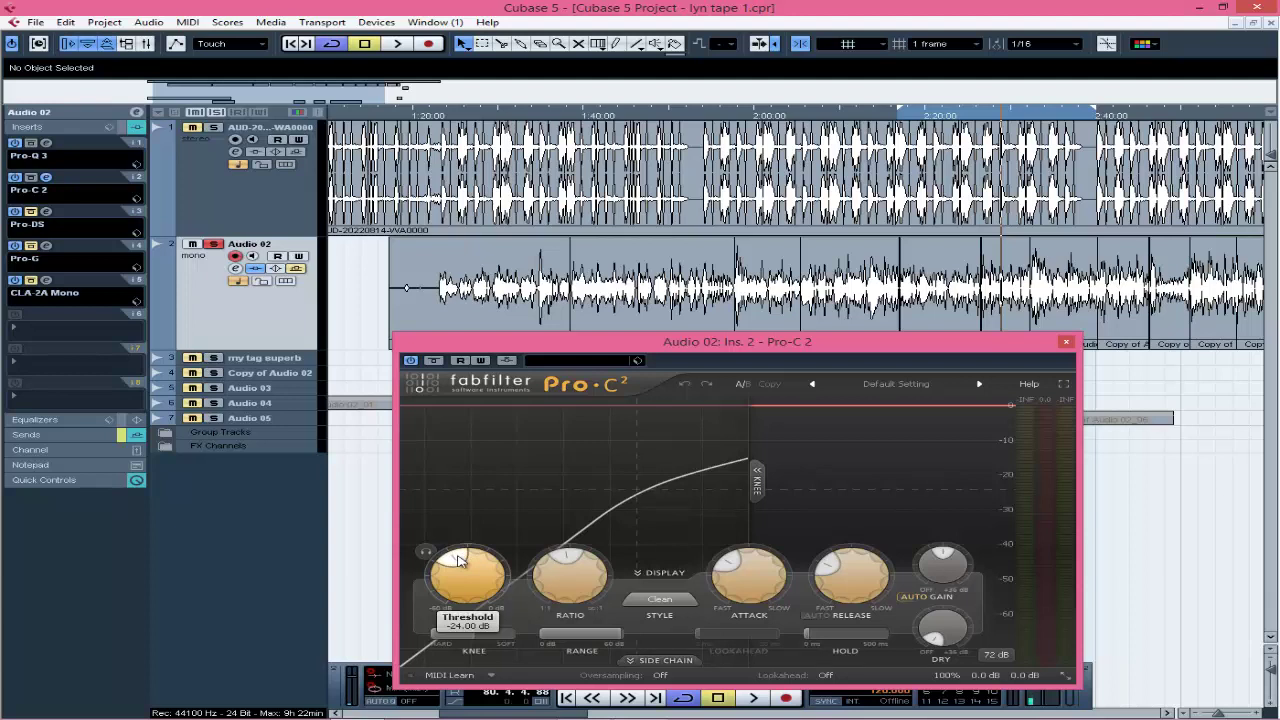
left_click(410, 360)
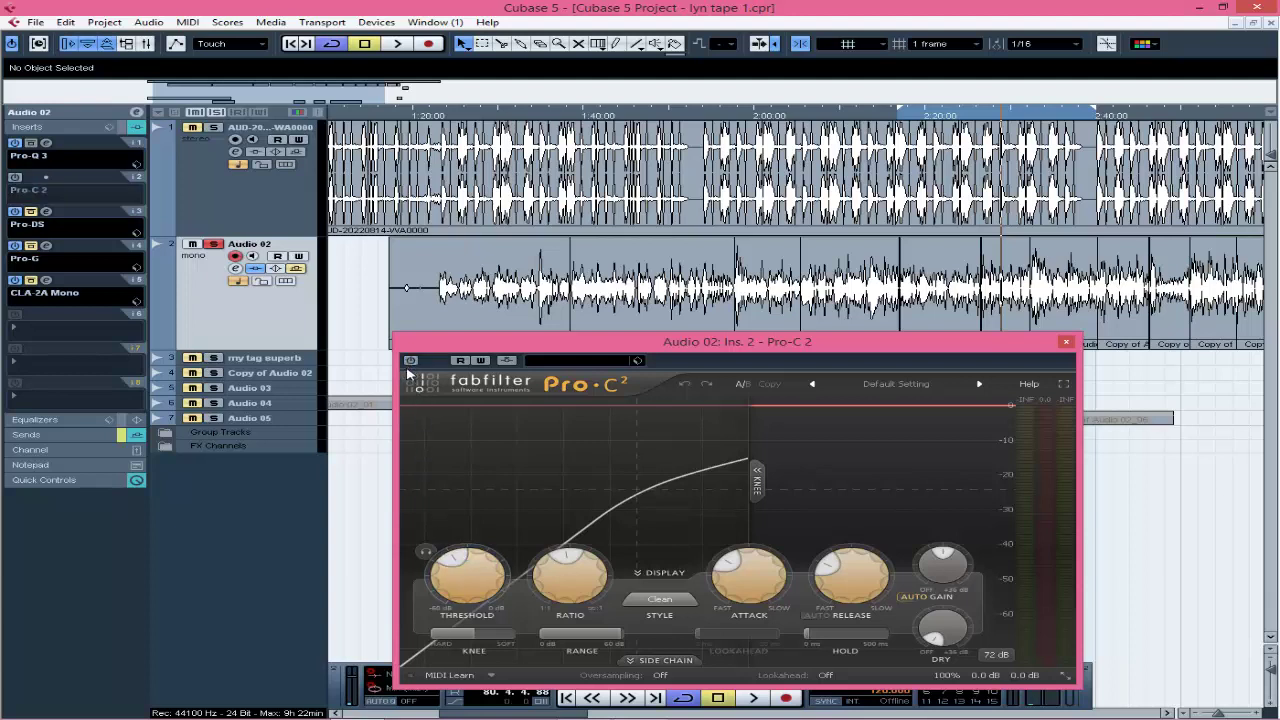
Listen to the vocal without Pro-C 2 compression, from its opening phrase and from the start of the cycle range.
left_click(440, 118)
key("space")
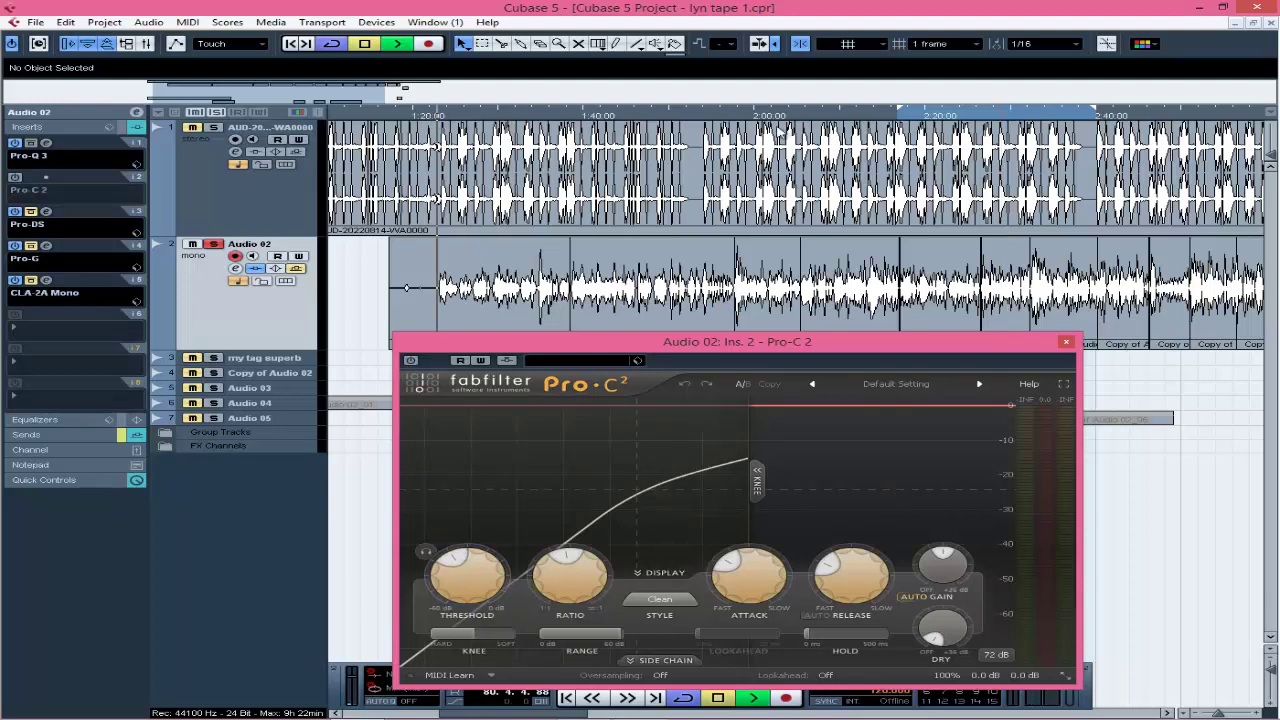
key("space")
key("space")
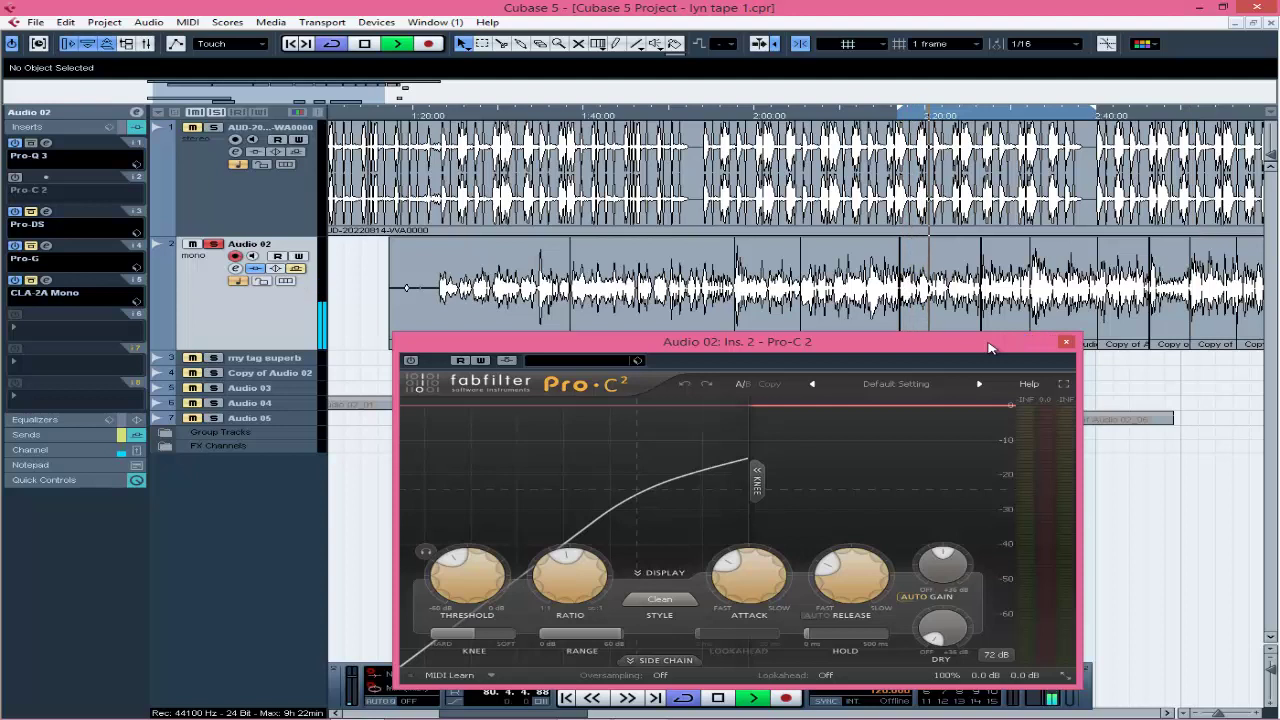
key("space")
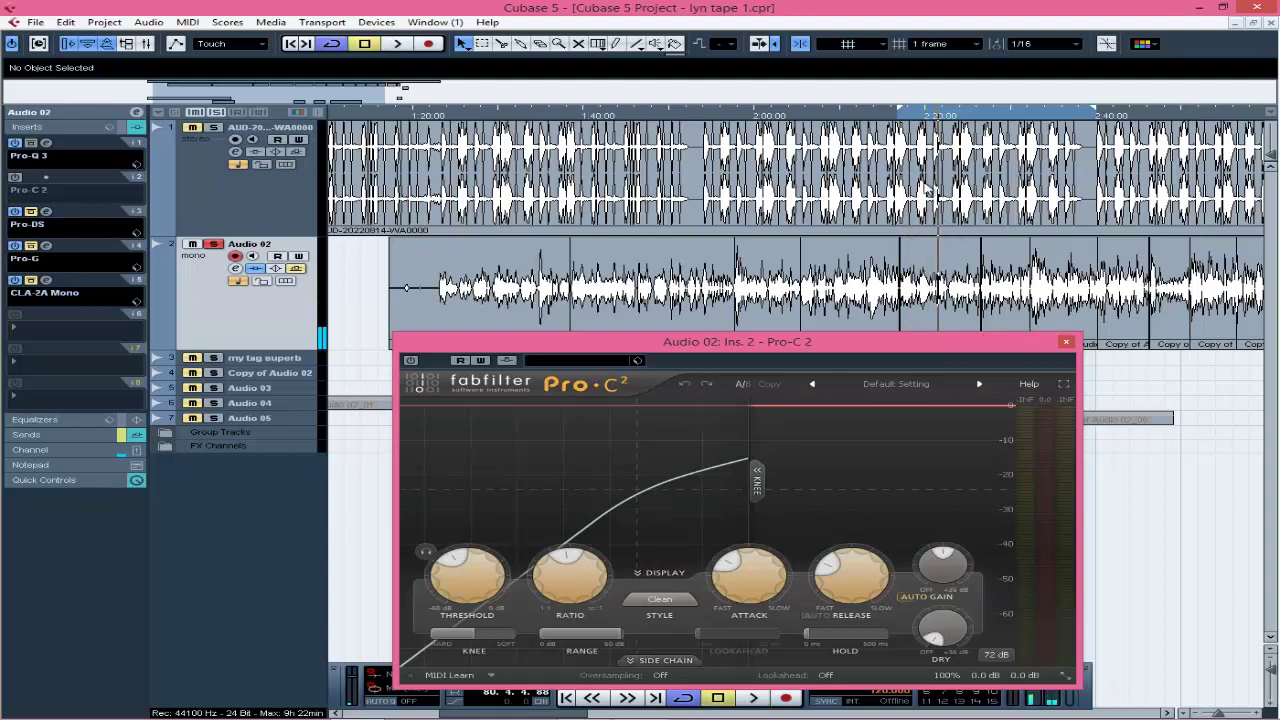
left_click(910, 117)
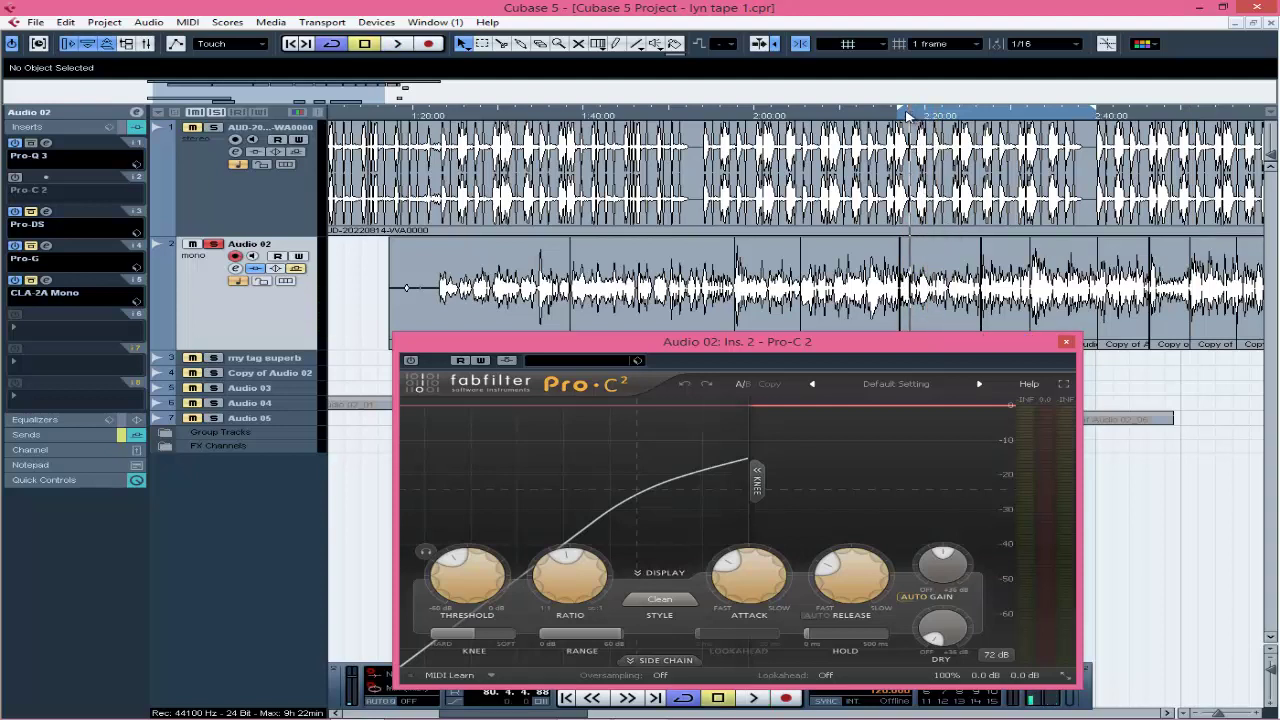
left_click(902, 118)
key("space")
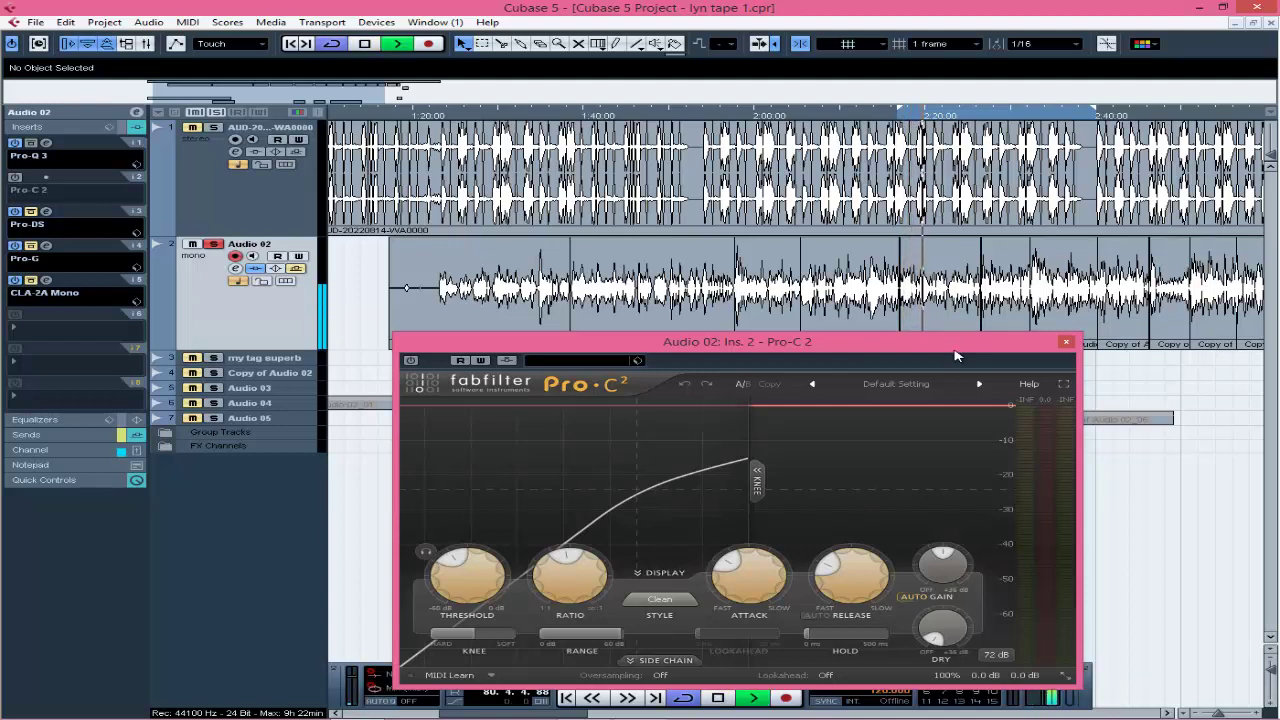
key("space")
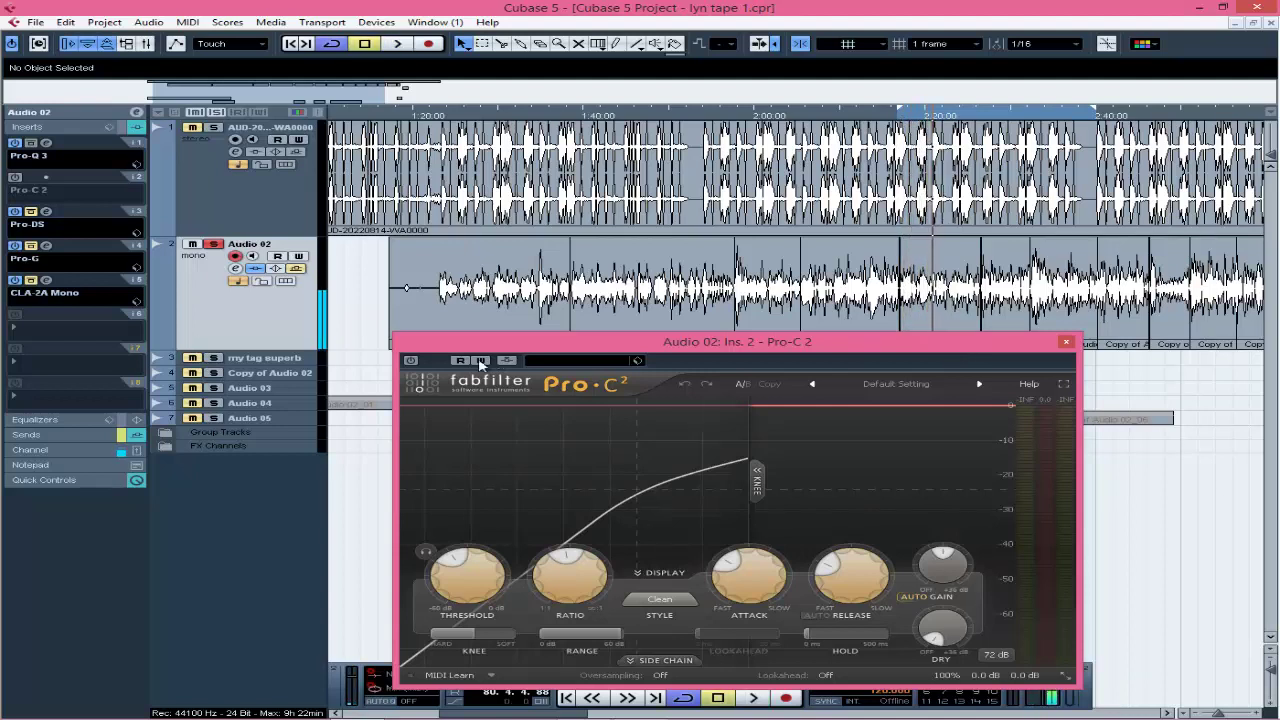
Switch Pro-C 2 back on, listen to the compressed vocal while checking its threshold, and close the editor.
left_click(410, 360)
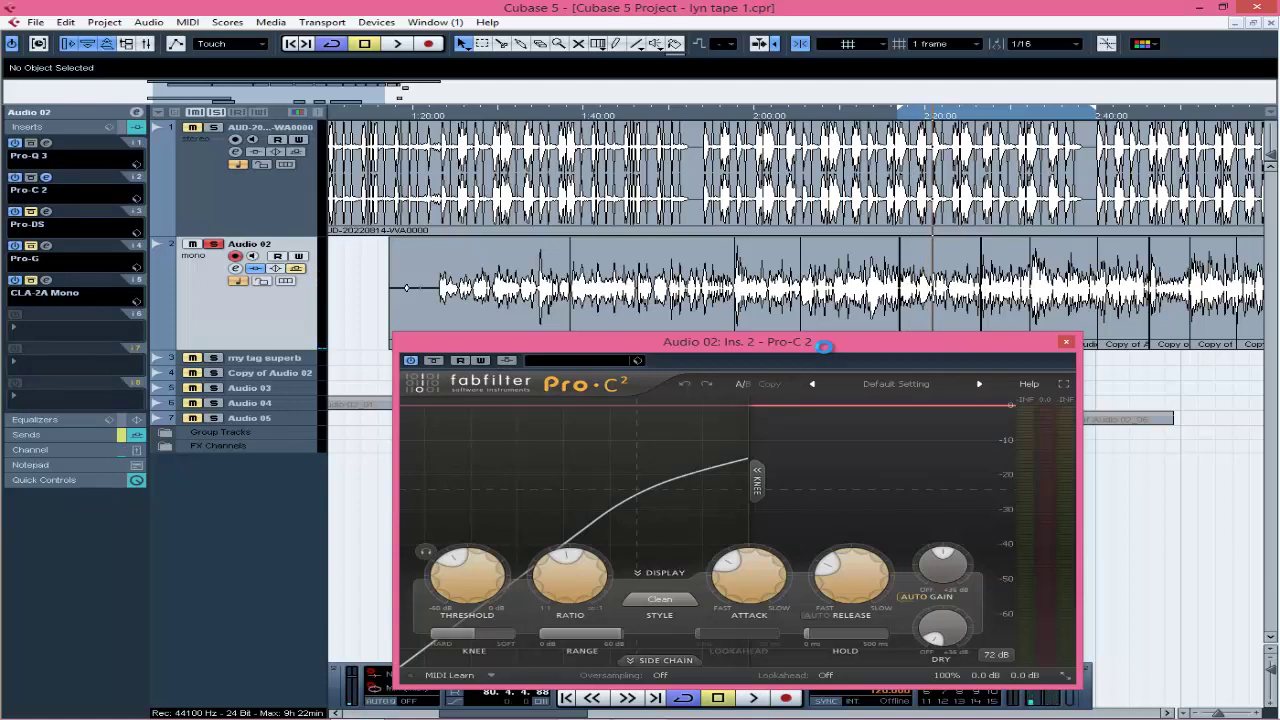
key("space")
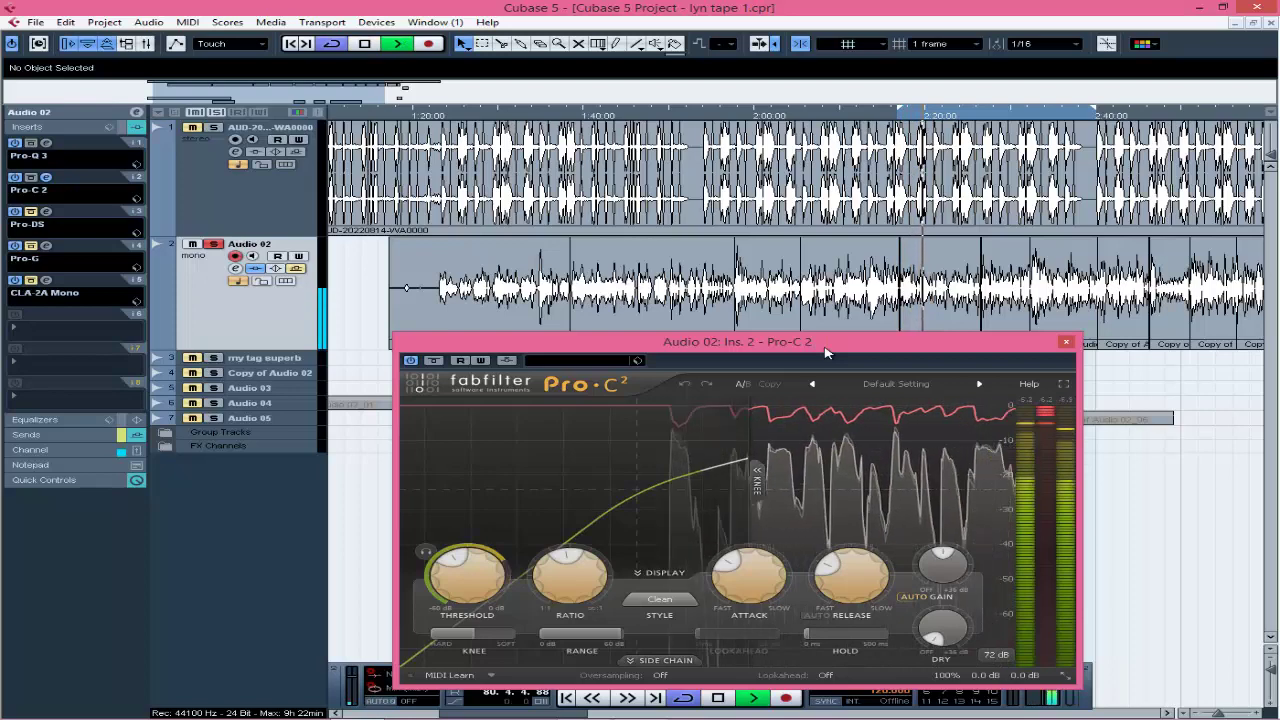
key("space")
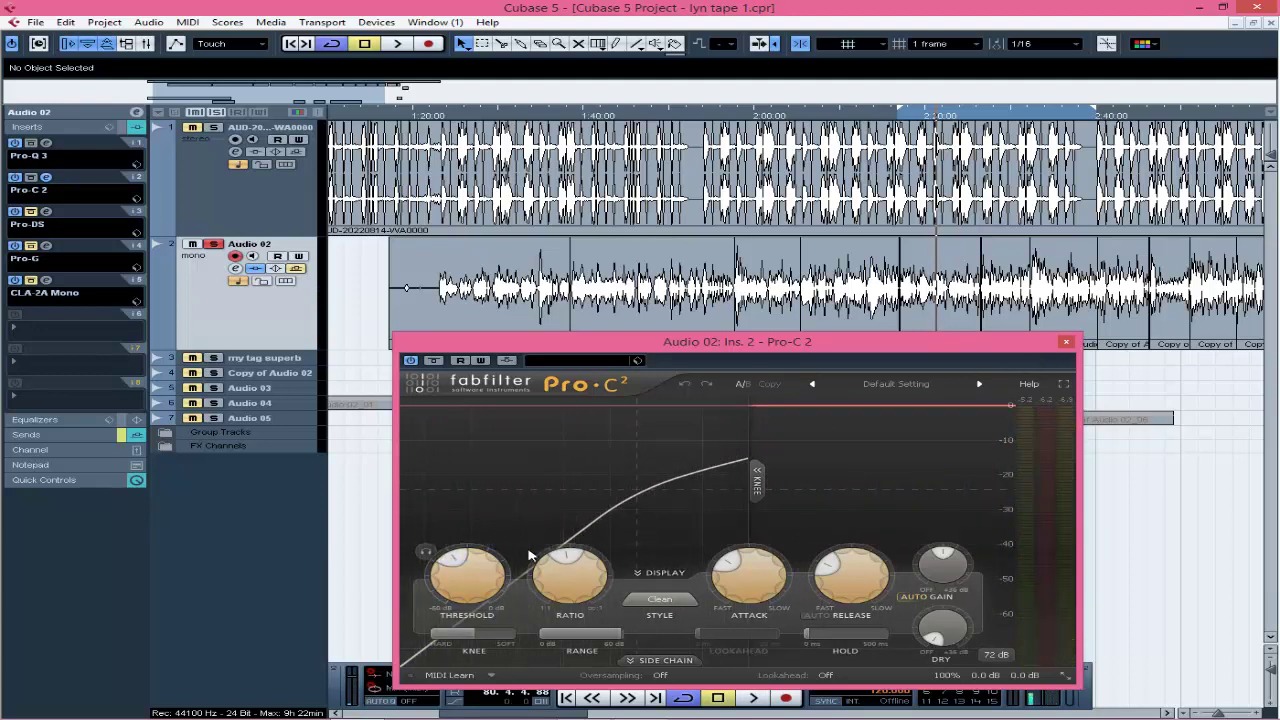
mouse_move(466, 589)
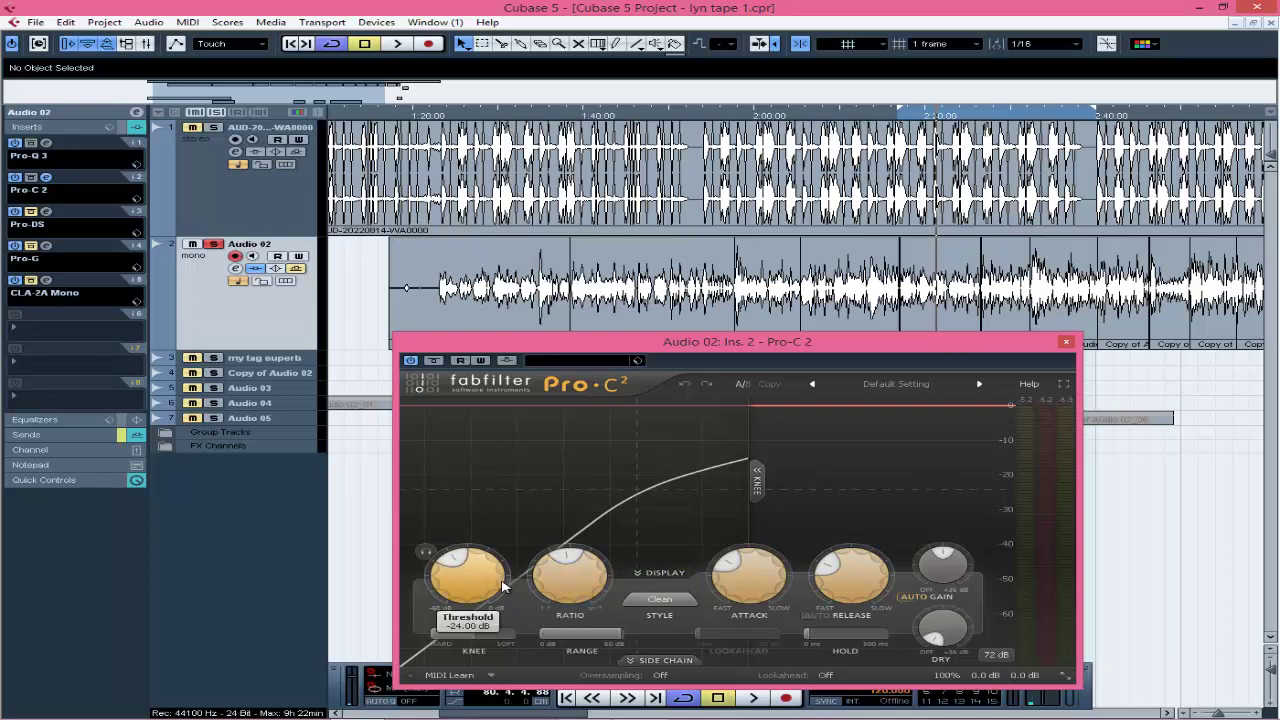
left_click(1067, 343)
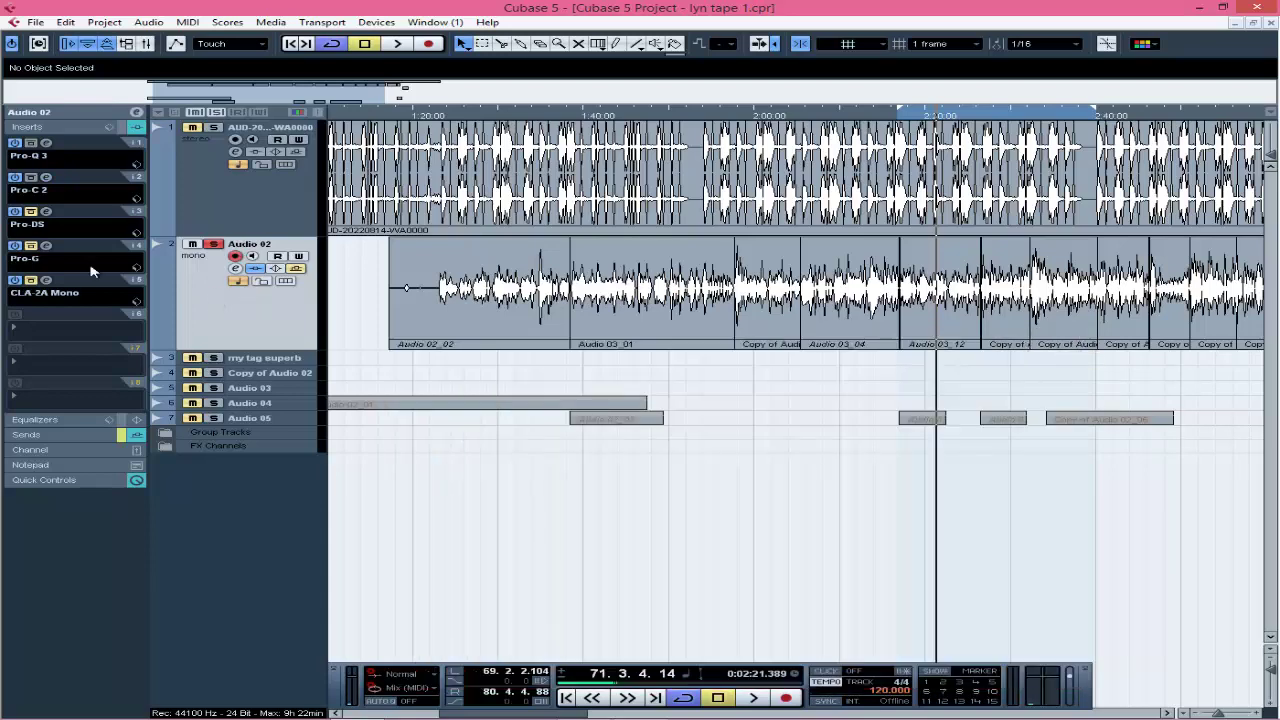
Reactivate the Pro-DS insert on Audio 02, check its threshold in the editor, and close it.
left_click(45, 213)
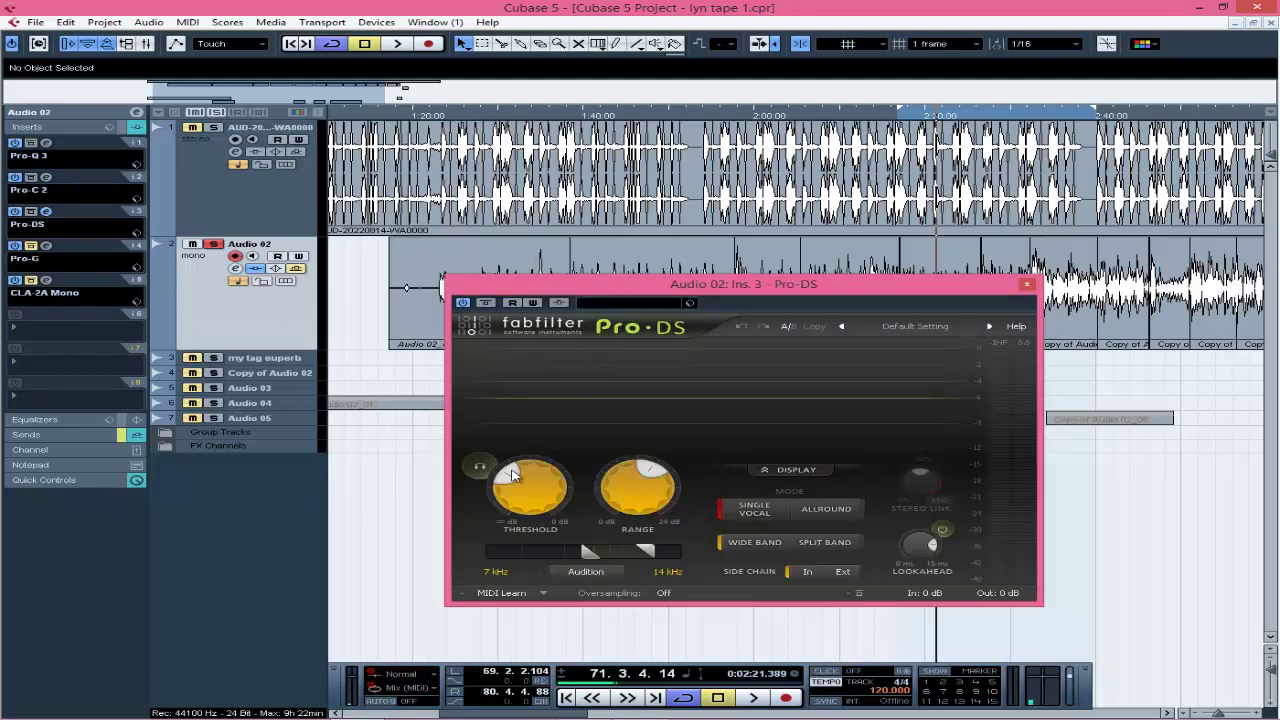
mouse_move(505, 484)
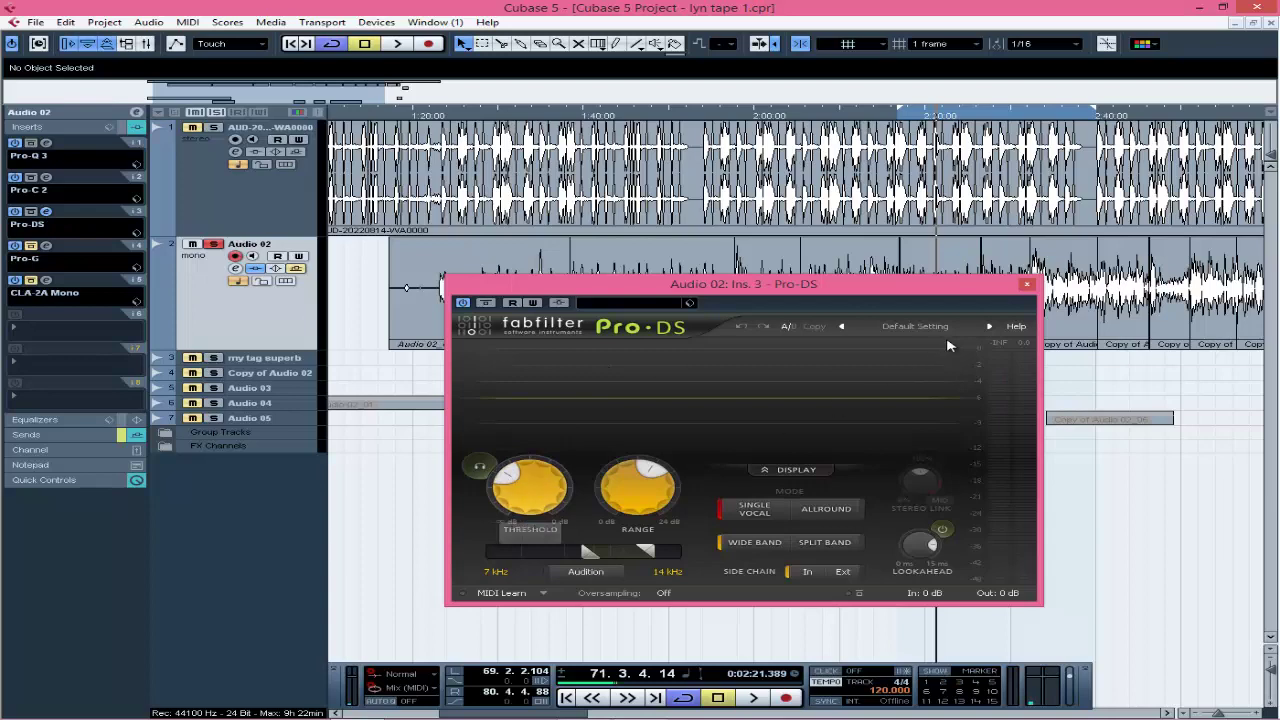
left_click(1026, 284)
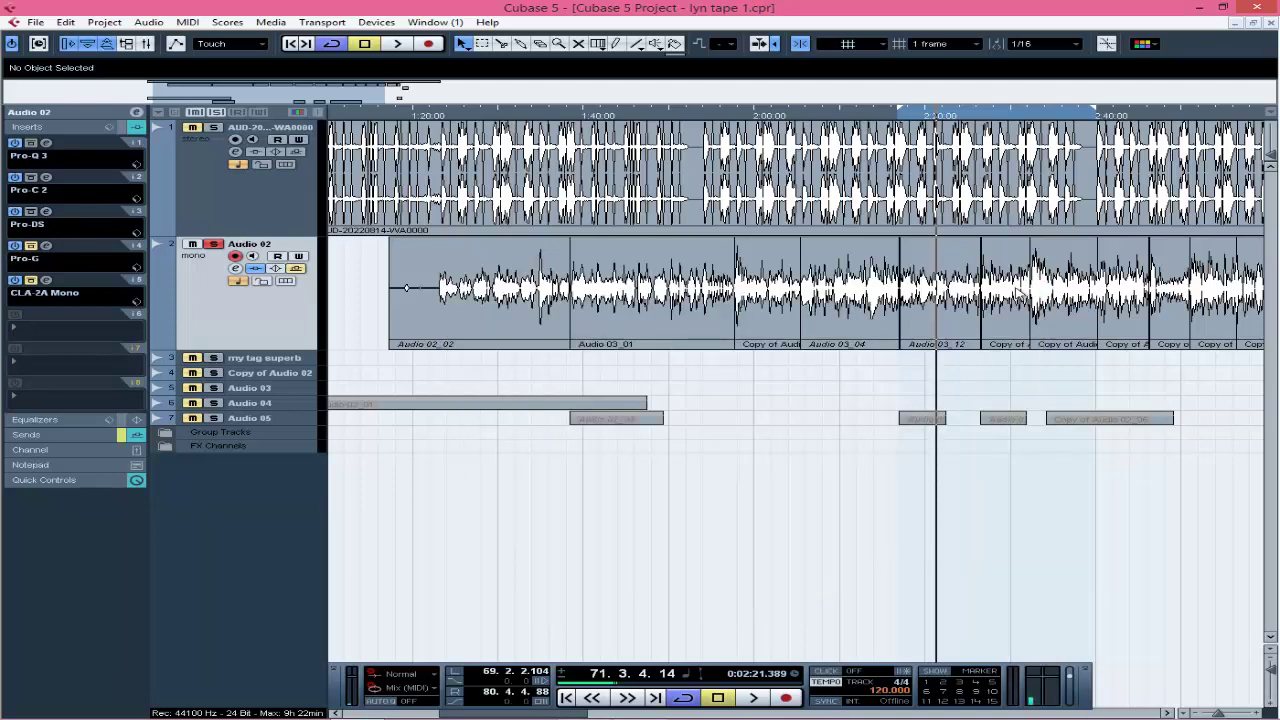
Listen to the de-essed vocal from the start of the cycle range.
key("space")
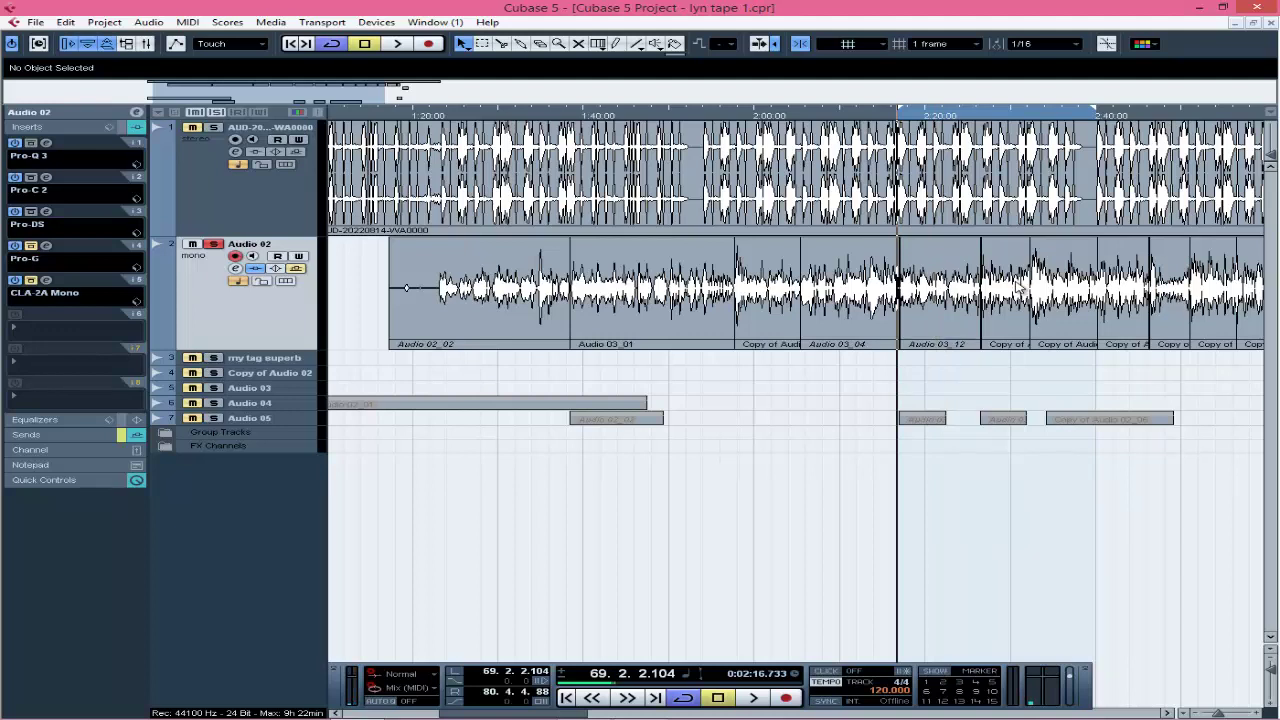
key("space")
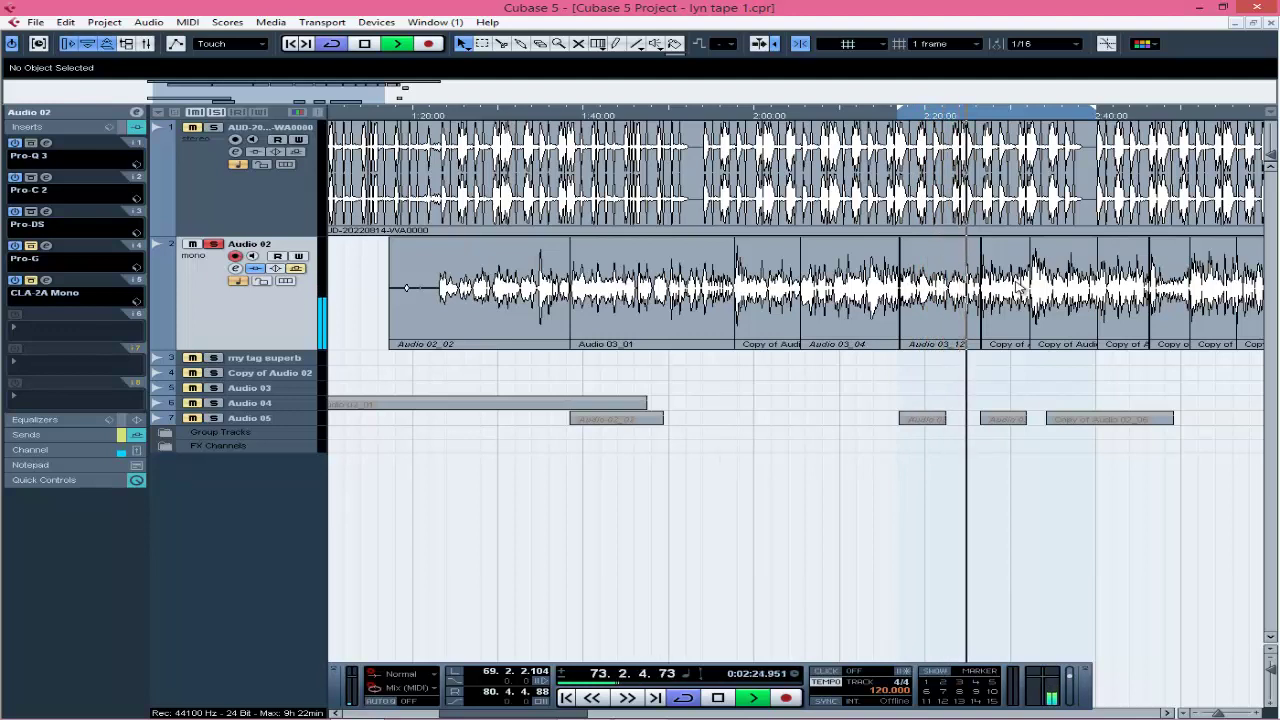
key("space")
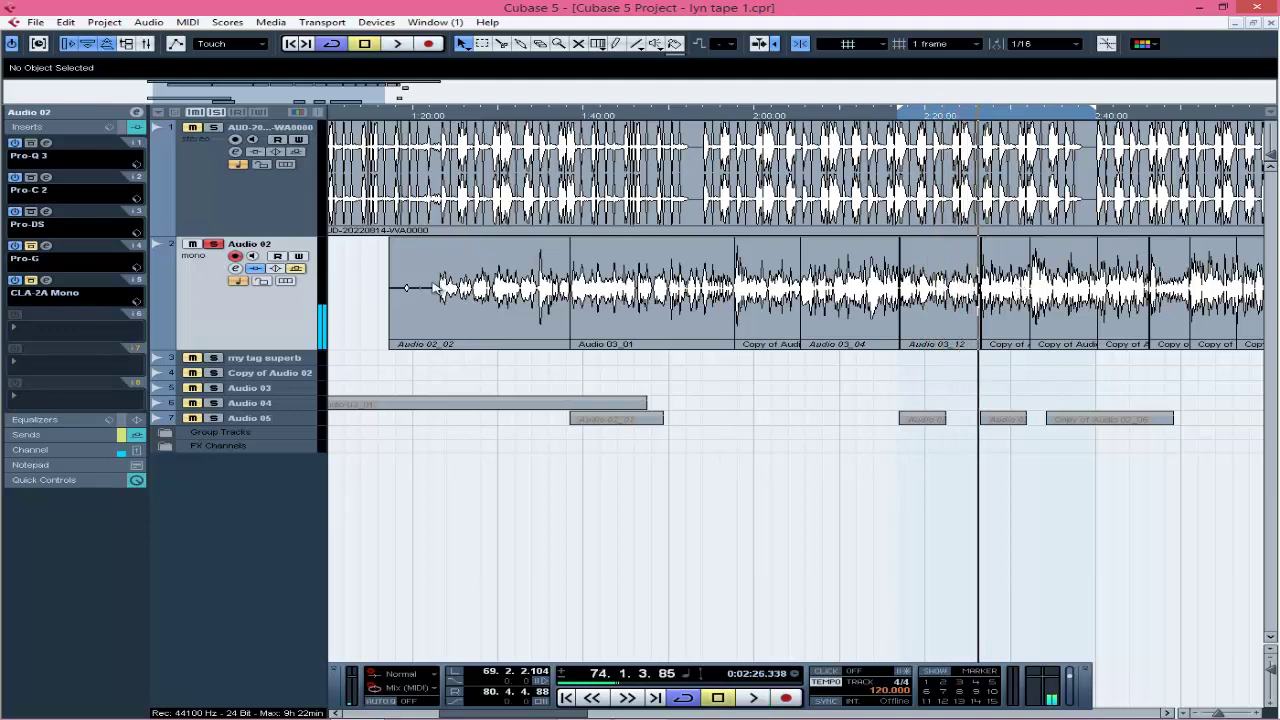
Reactivate the Pro-G insert on Audio 02, check its gate threshold in the editor, and close it.
left_click(45, 246)
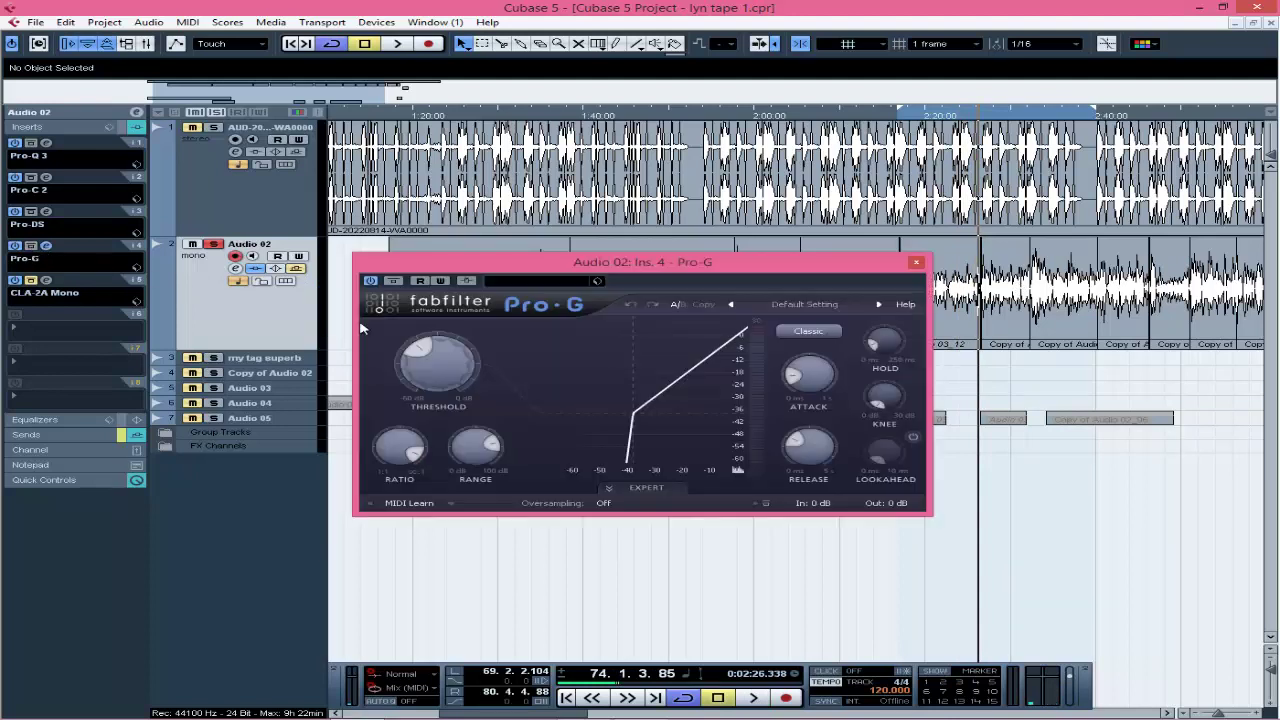
mouse_move(426, 355)
left_click(916, 262)
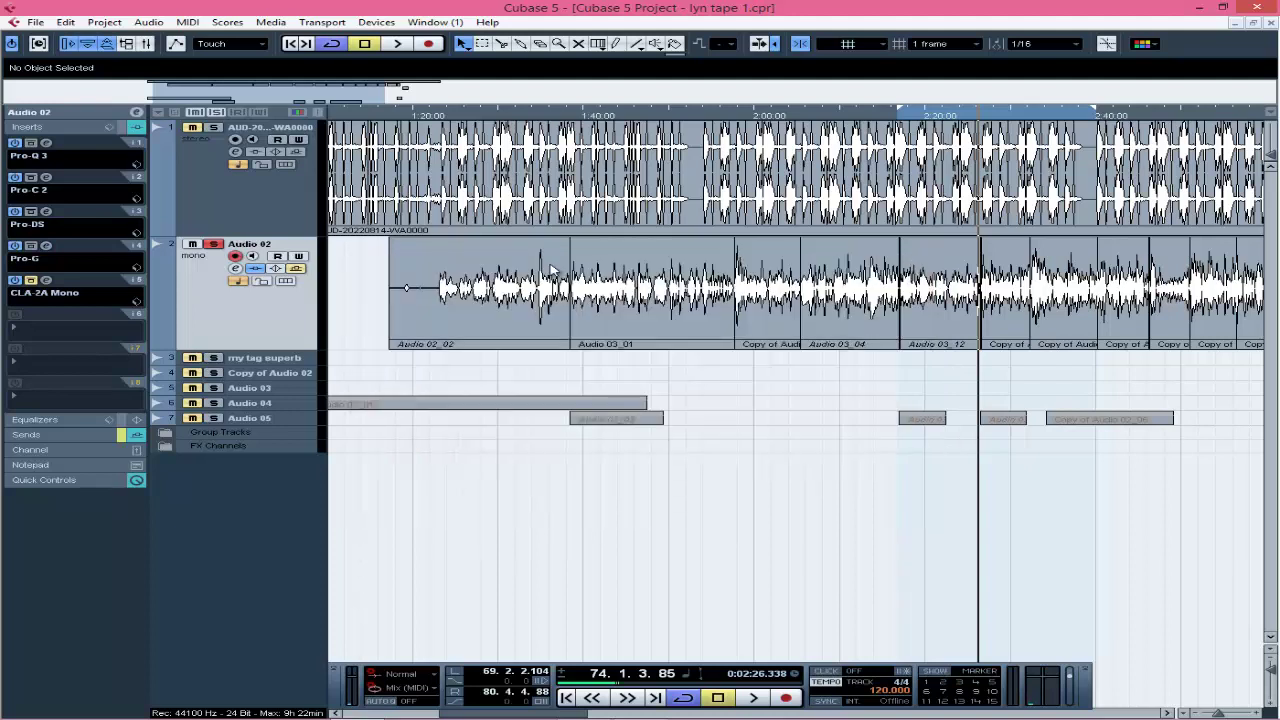
Reactivate the CLA-2A Mono insert, position its editor below the vocal waveform, and listen from the start of the cycle range.
left_click(47, 281)
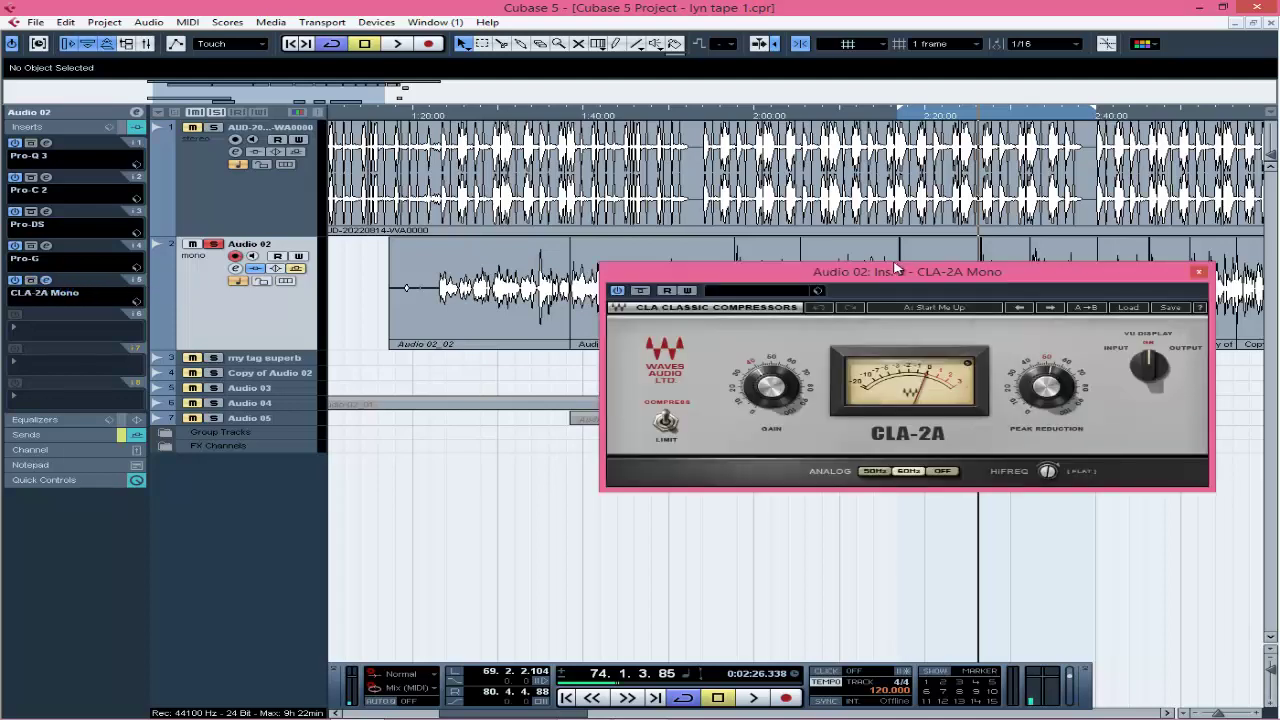
left_click_drag(907, 271, 835, 386)
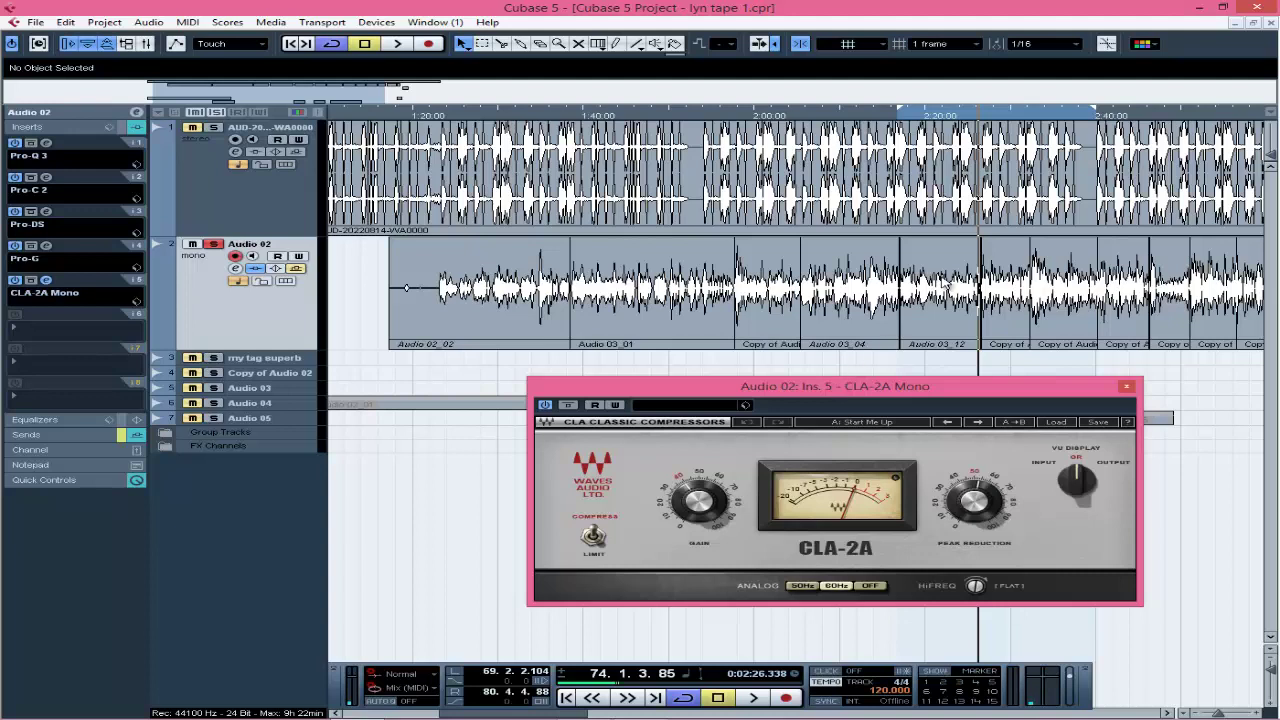
key("space")
key("space")
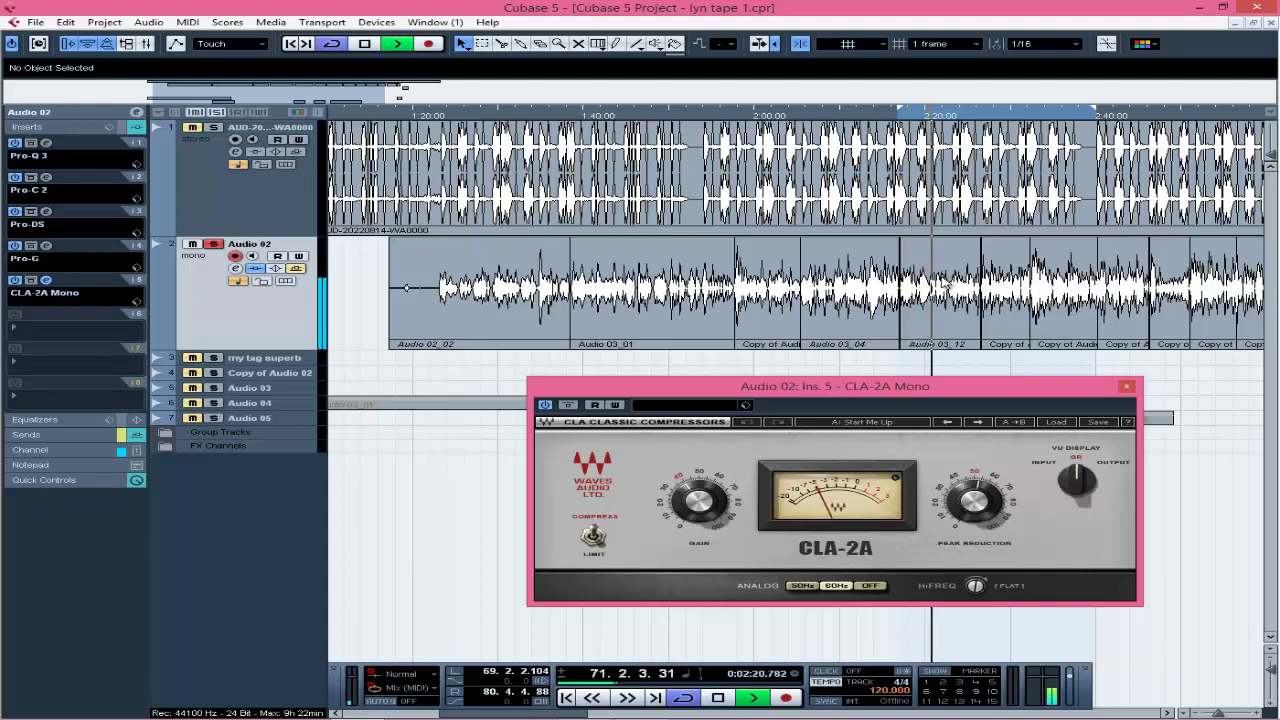
key("space")
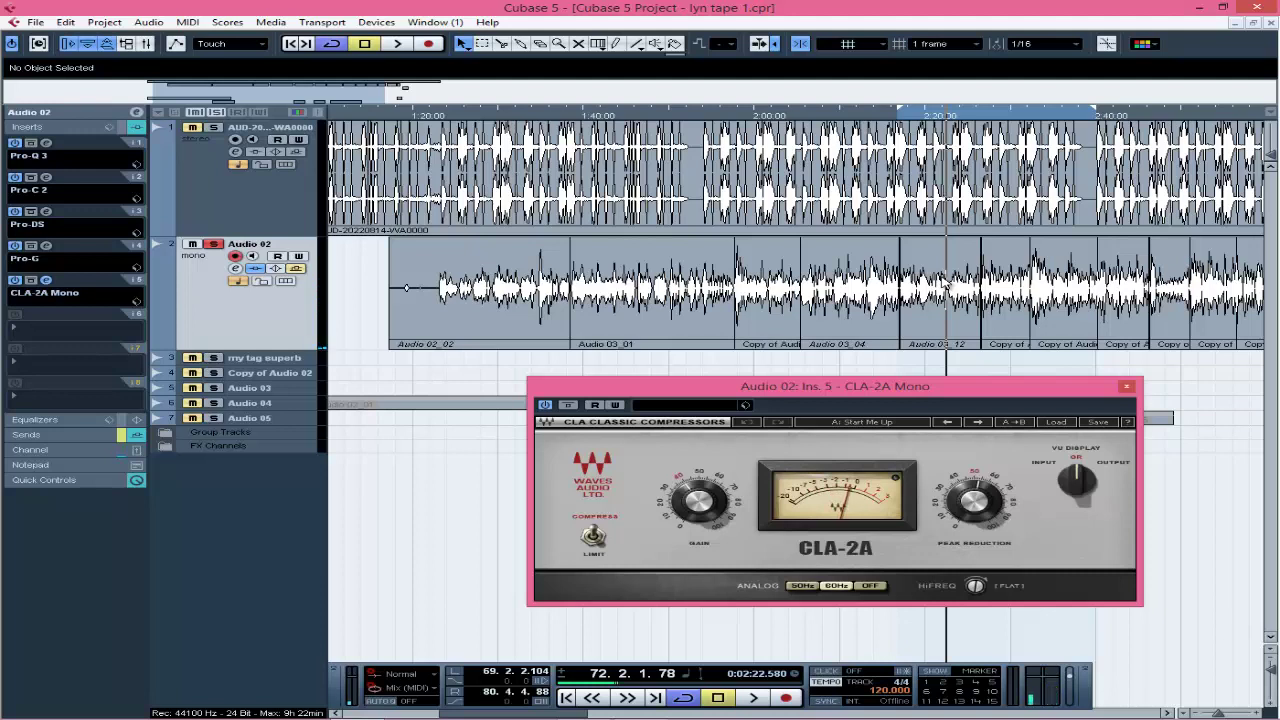
Switch CLA-2A off to hear the vocal without it, and switch it back on.
left_click(544, 406)
key("space")
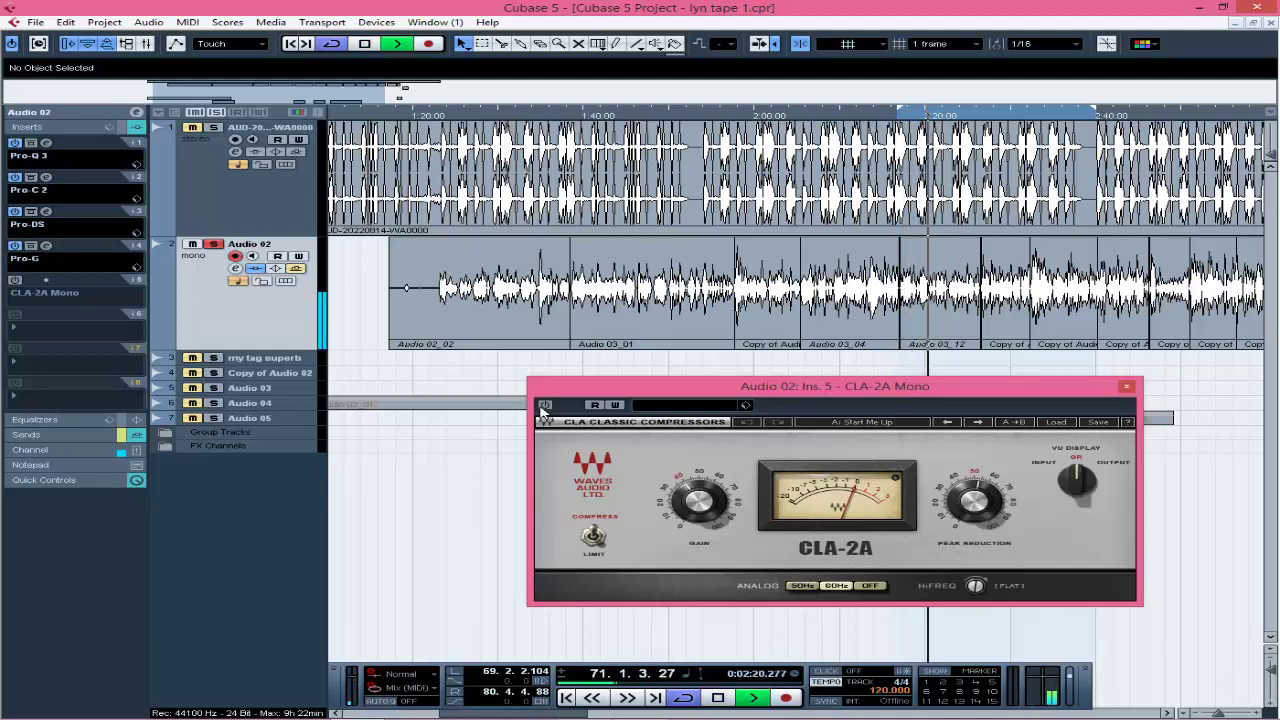
key("space")
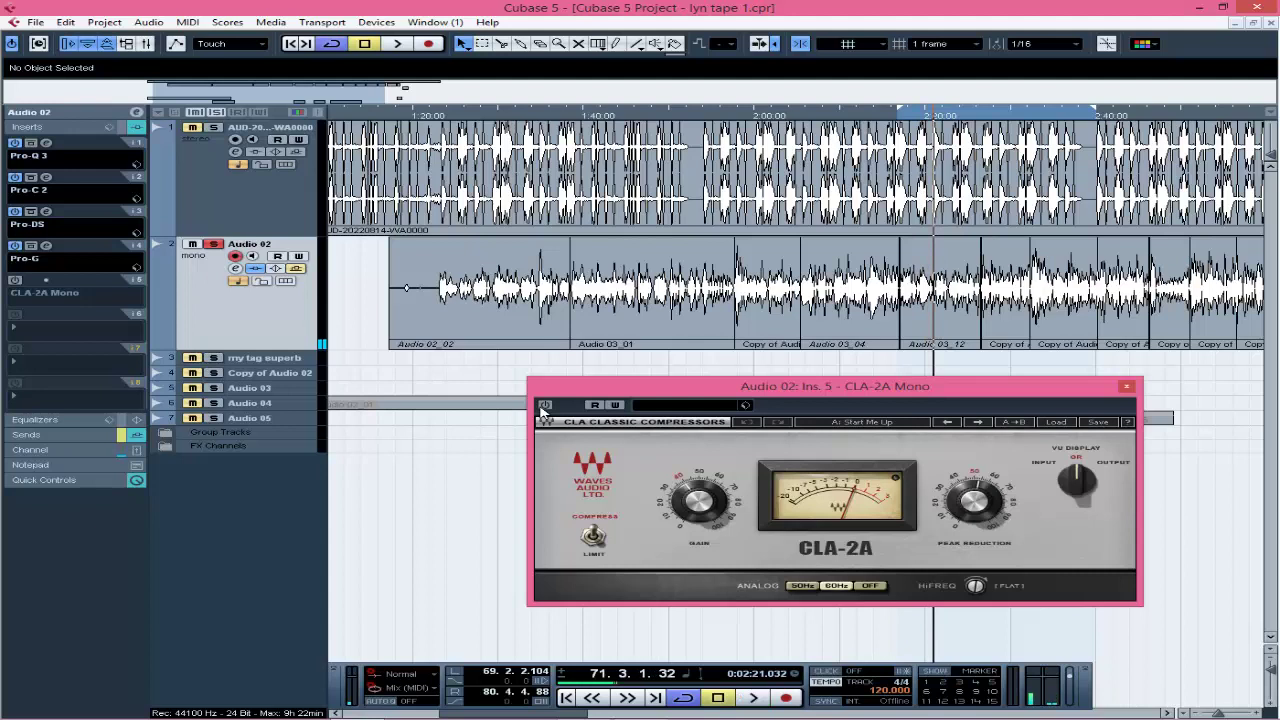
left_click(544, 405)
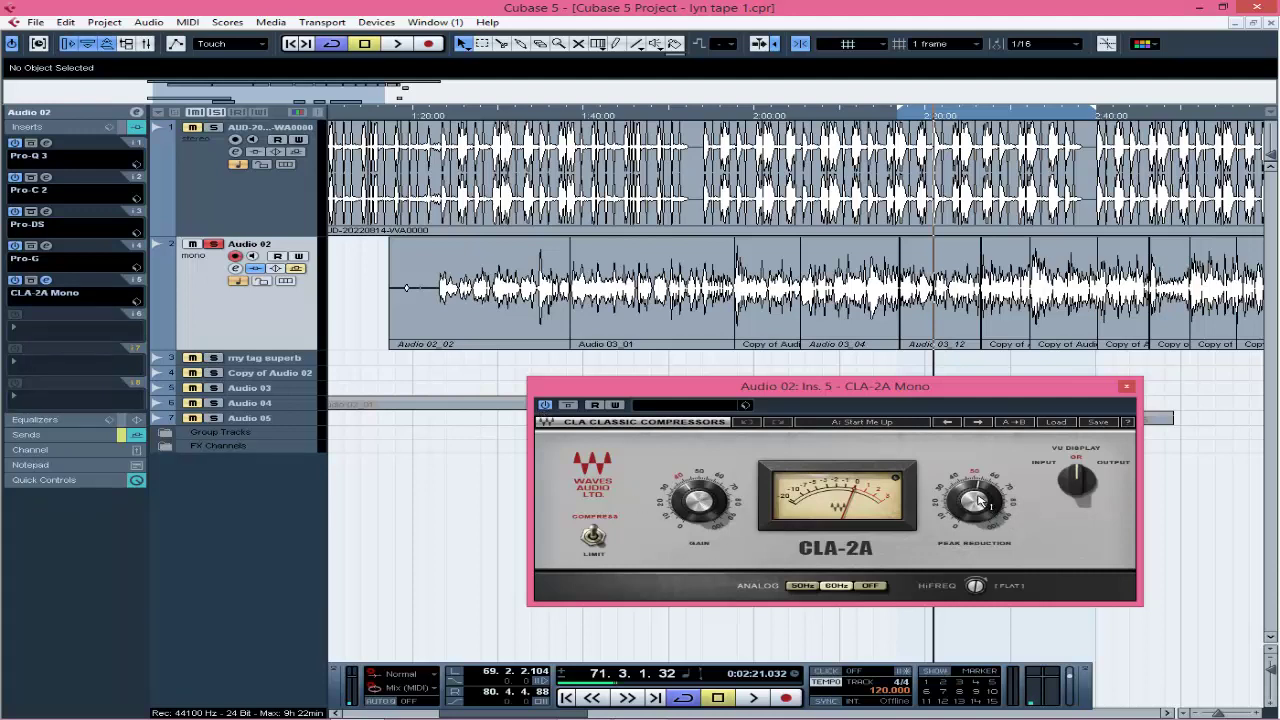
Check CLA-2A's Peak Reduction and HiFreq controls, and listen to the vocal with the compressor on from the cycle start.
mouse_move(982, 491)
mouse_move(977, 591)
key("space")
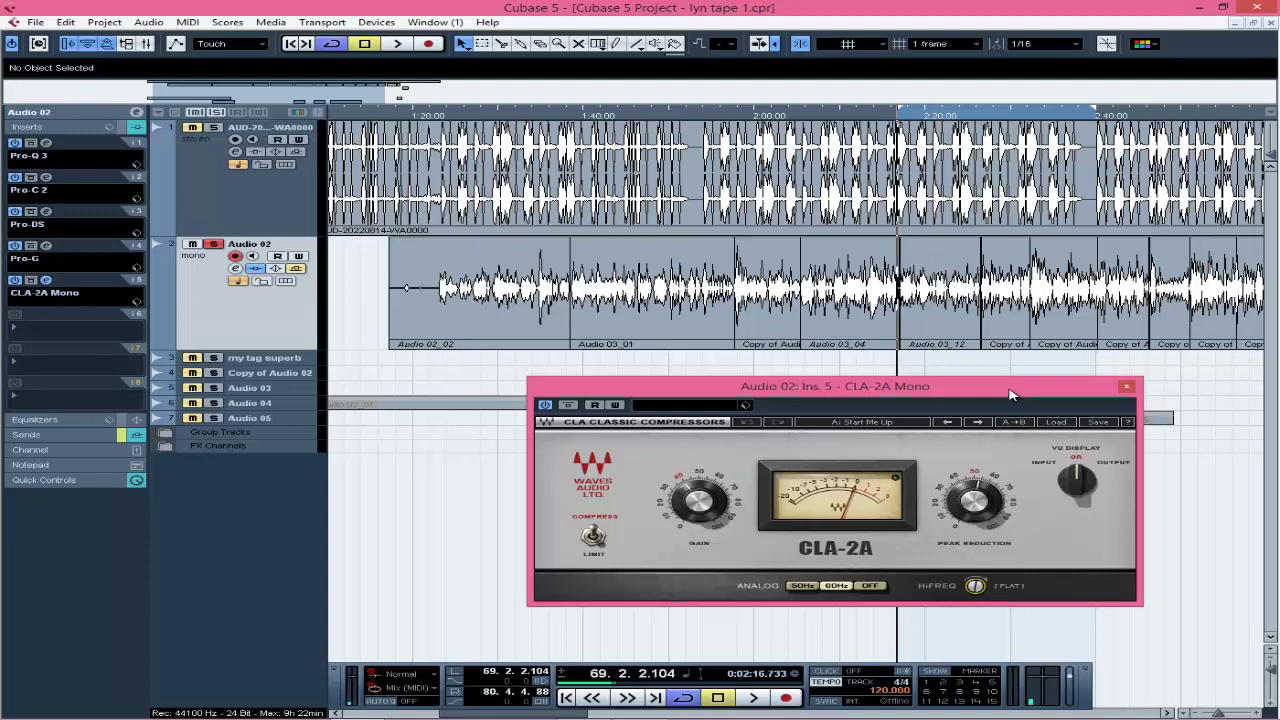
key("space")
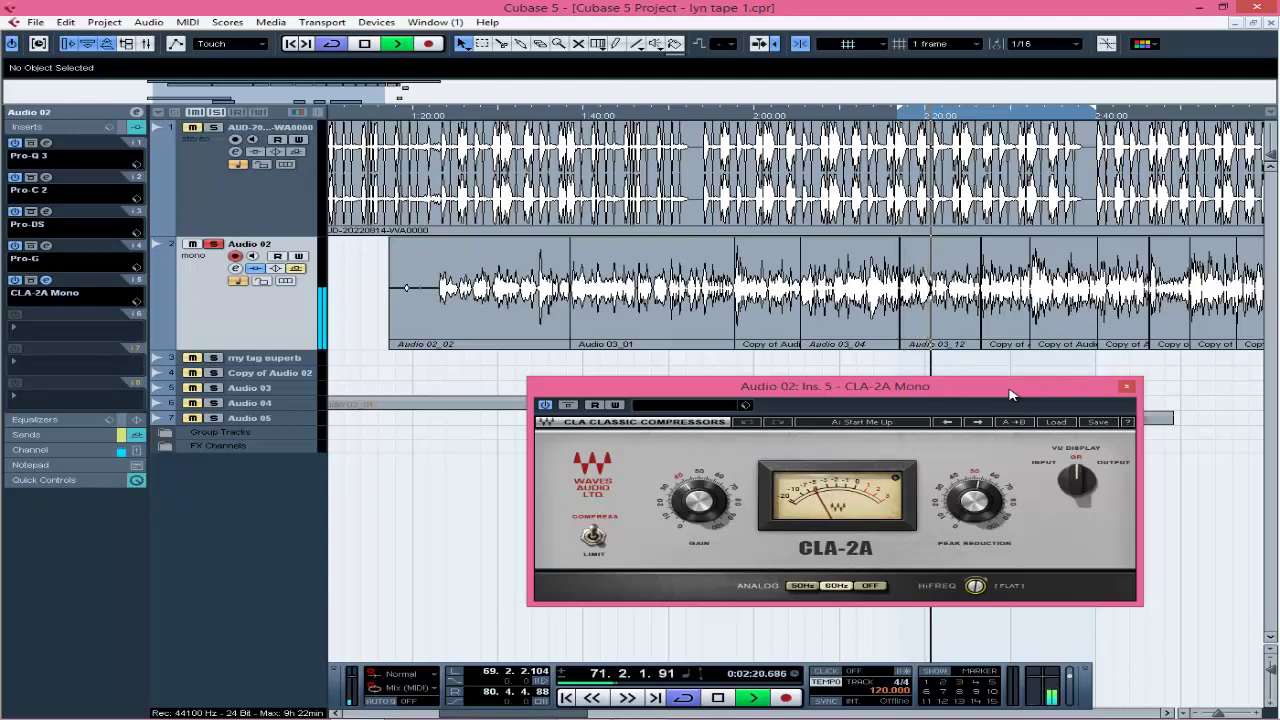
key("space")
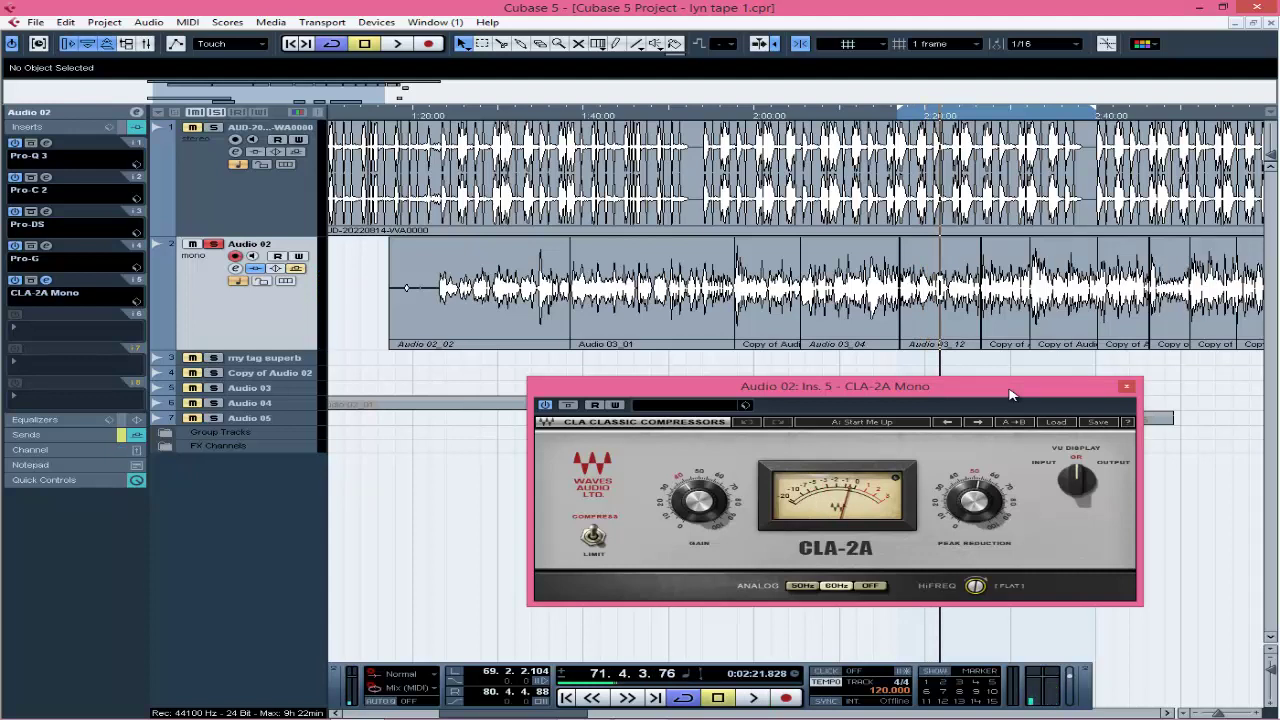
Bypass CLA-2A once more, play the vocal from the cycle start for comparison, and reactivate the compressor.
left_click(544, 405)
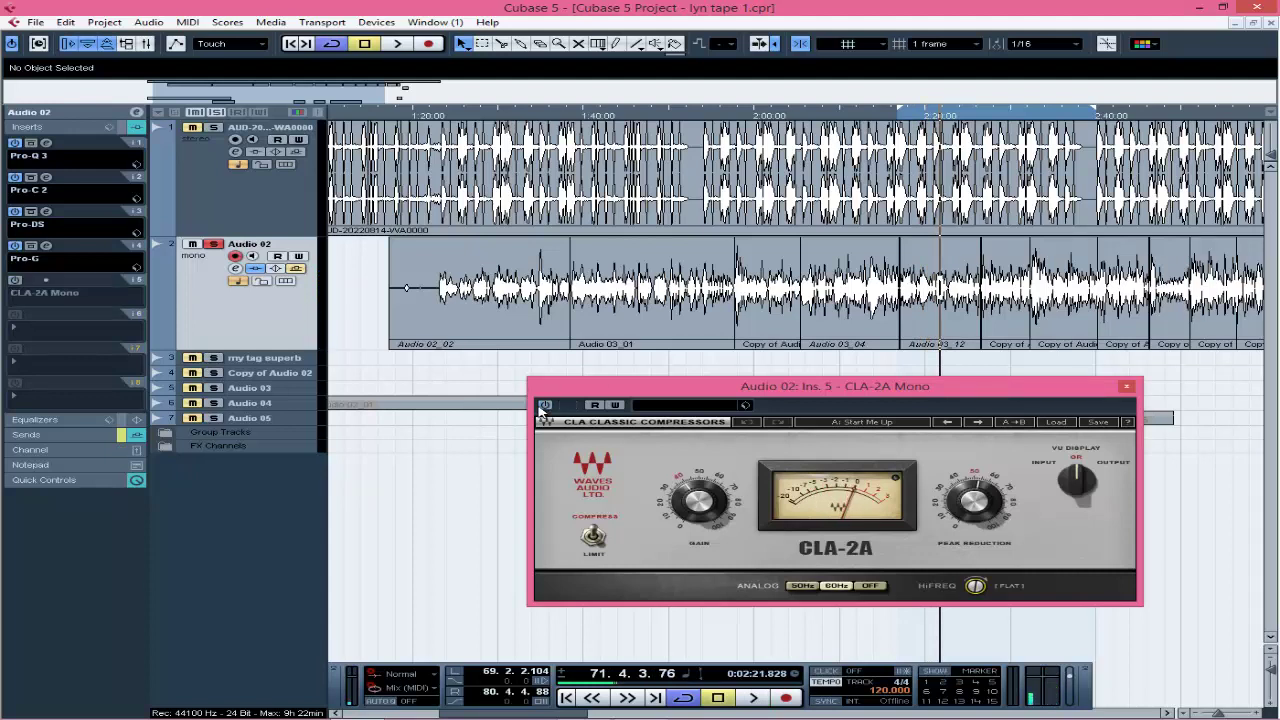
key("KP_1")
key("space")
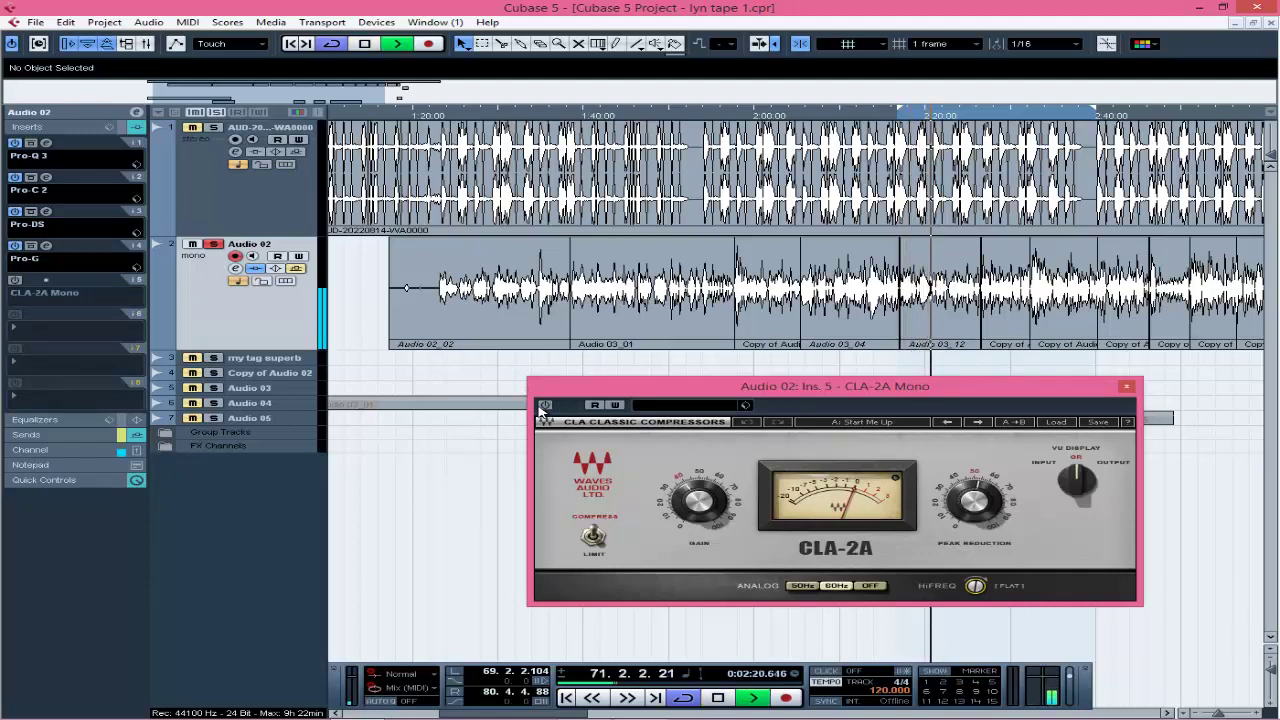
key("space")
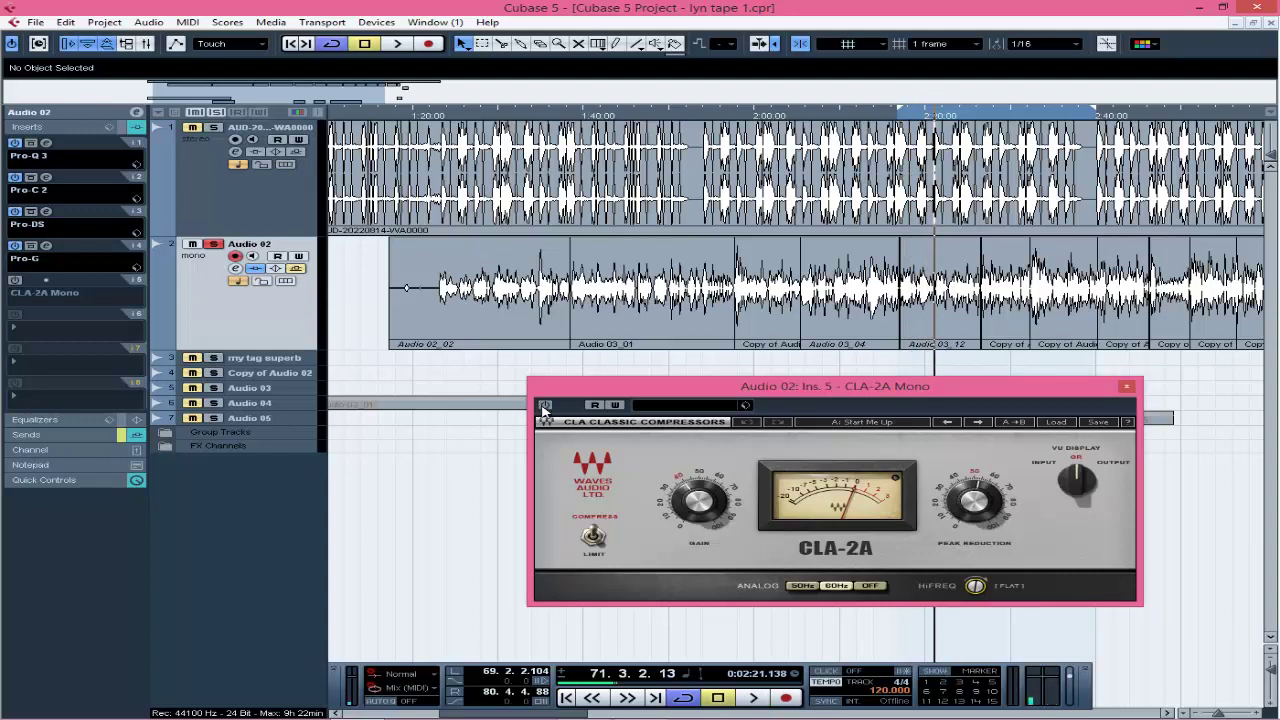
left_click(546, 406)
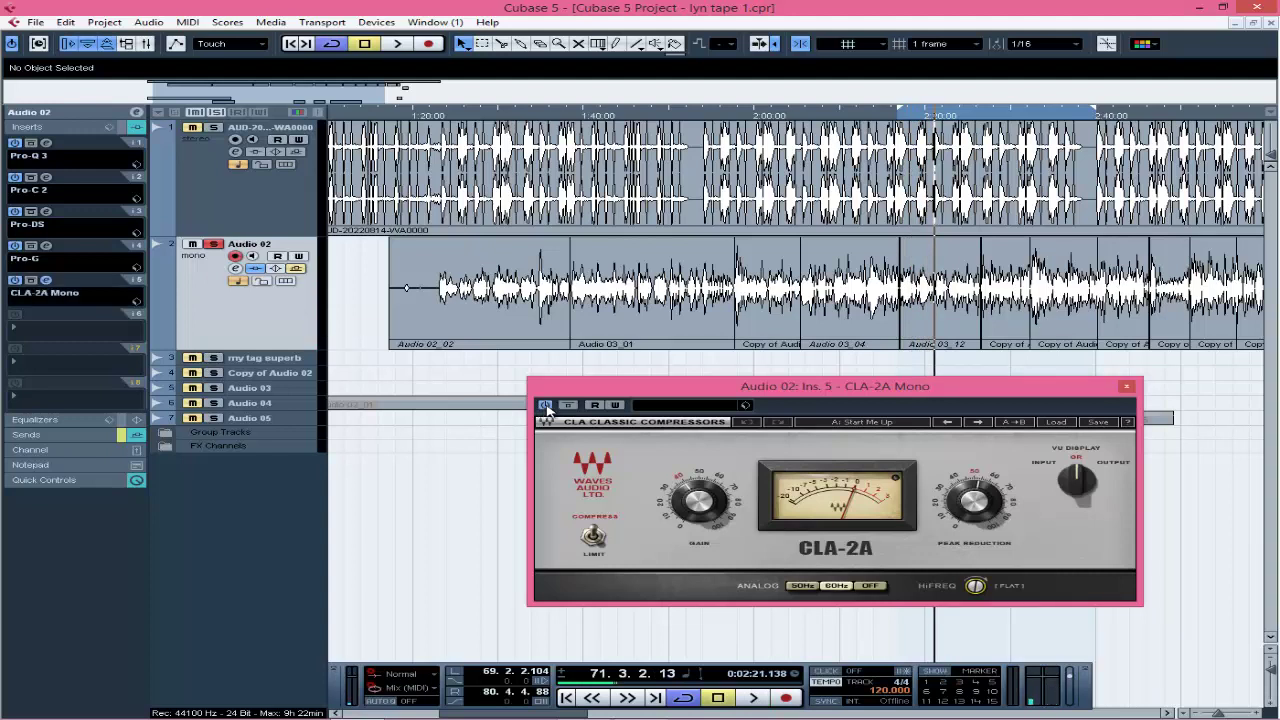
Listen to the vocal through the full insert chain from the cycle start, and close the CLA-2A editor.
key("KP_1")
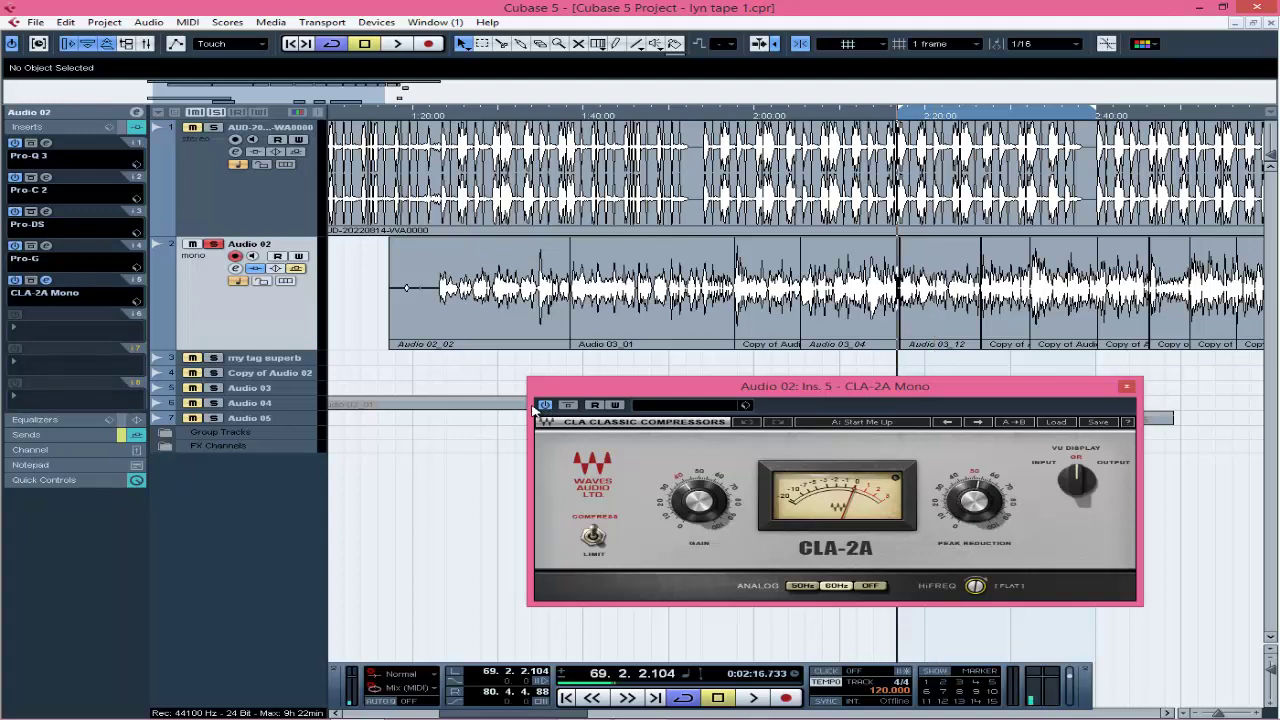
key("space")
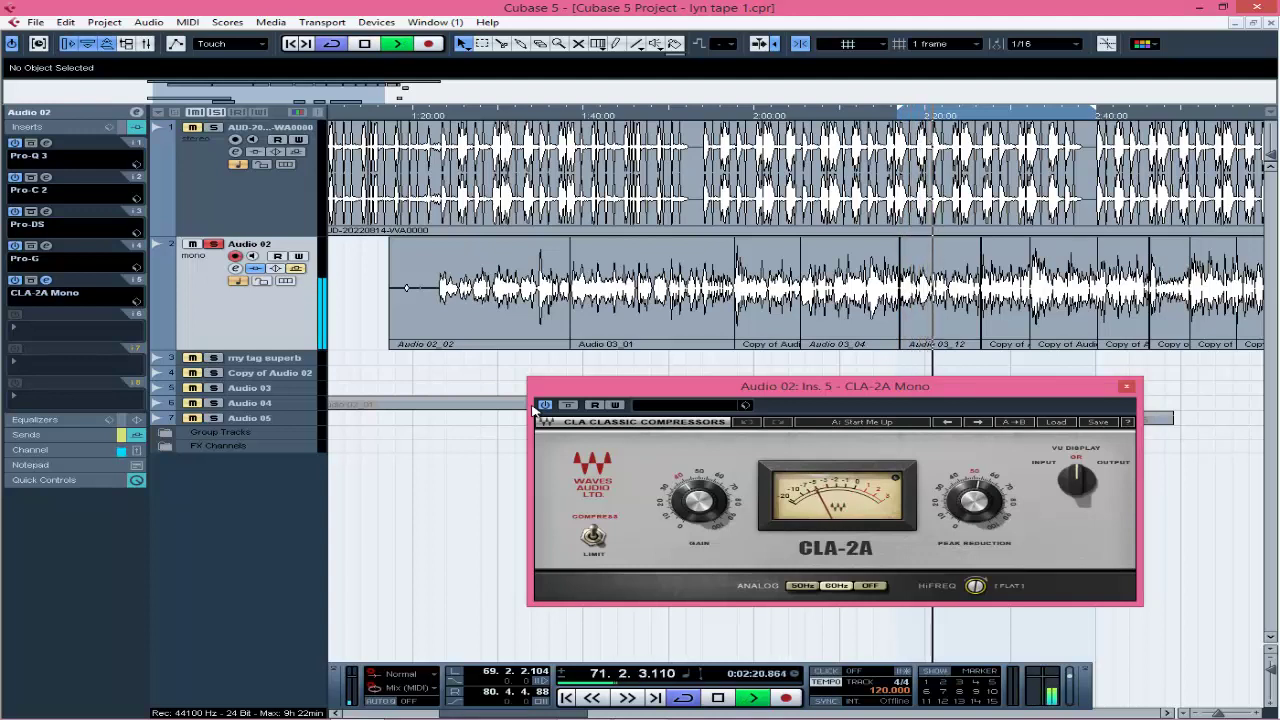
key("space")
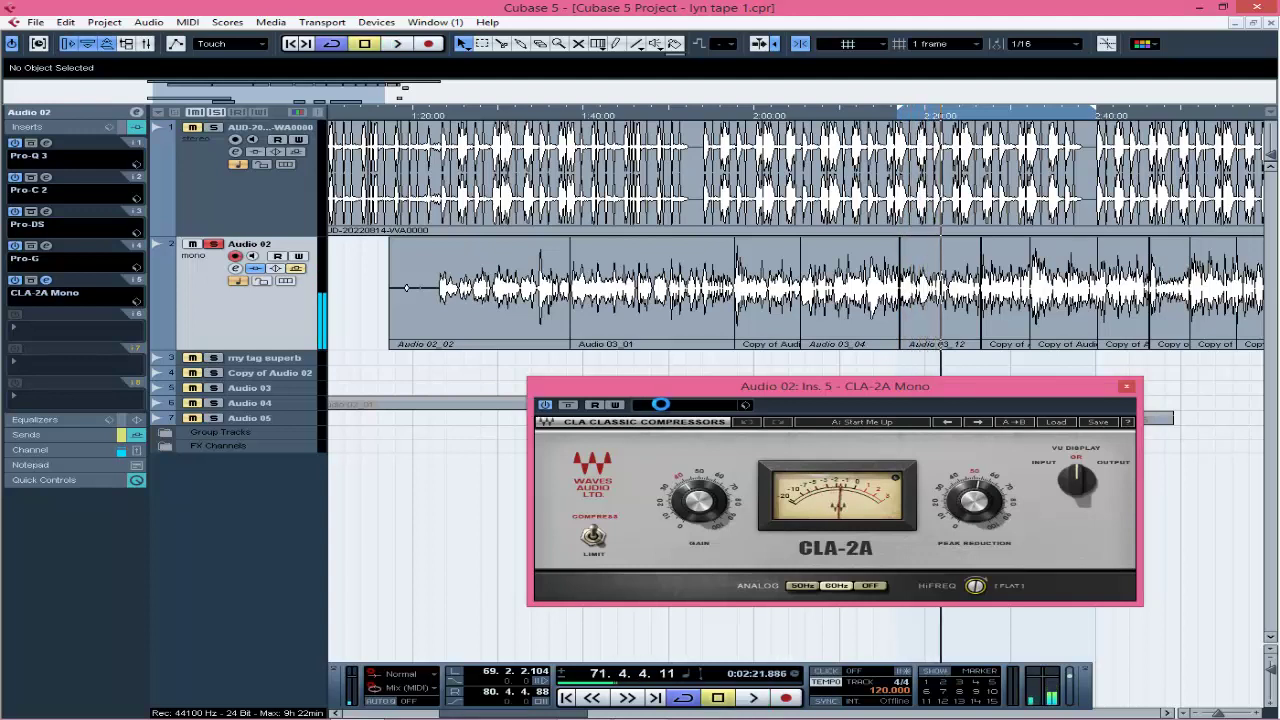
left_click(1126, 387)
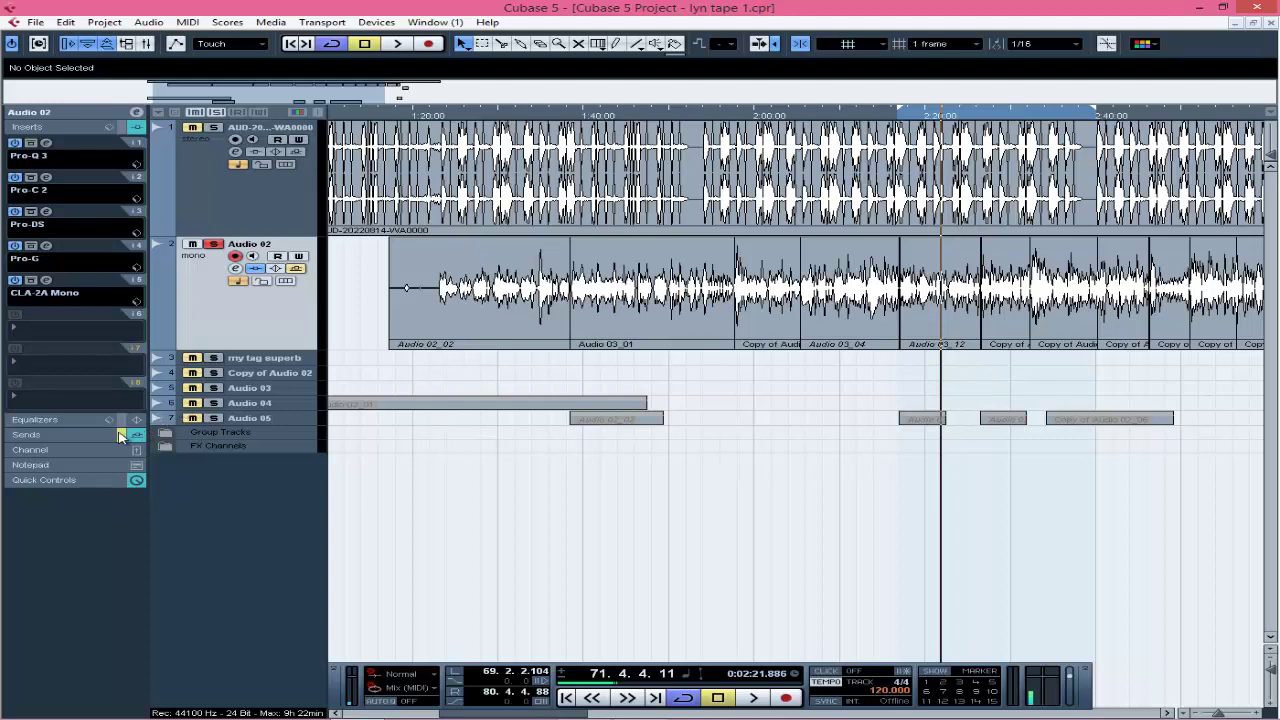
right_click(228, 488)
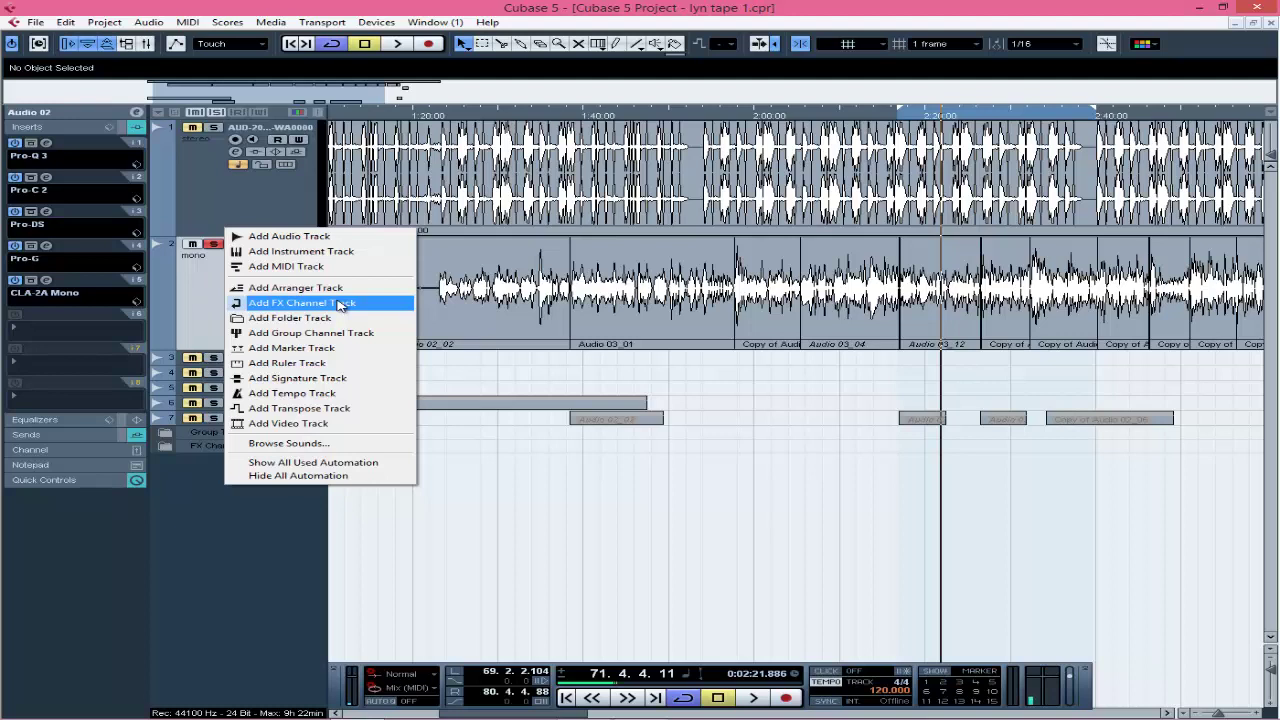
right_click(263, 538)
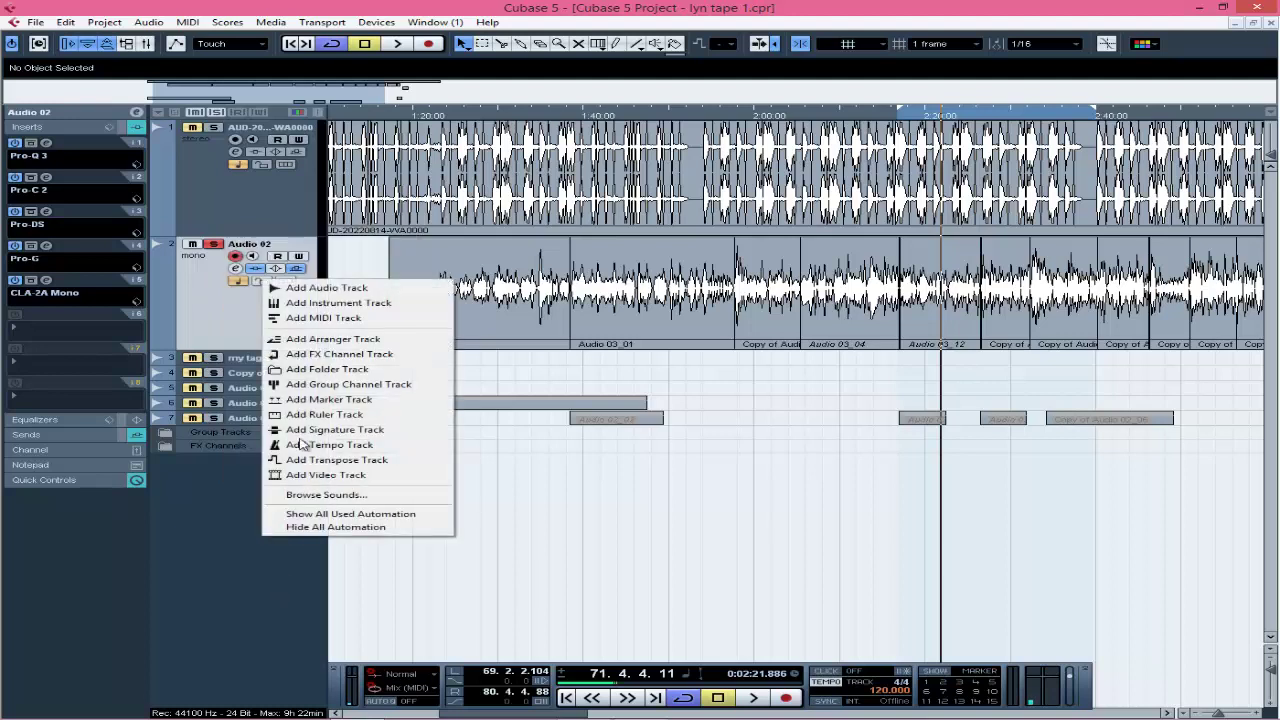
left_click(338, 358)
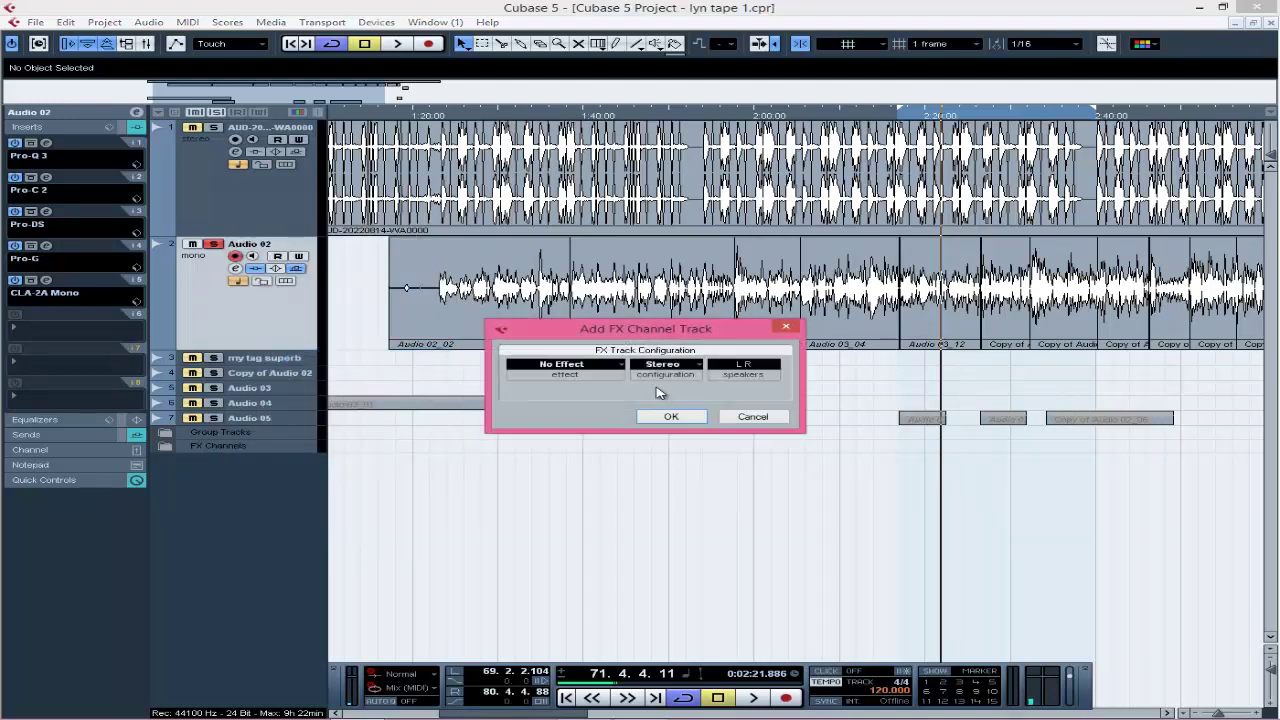
left_click(602, 370)
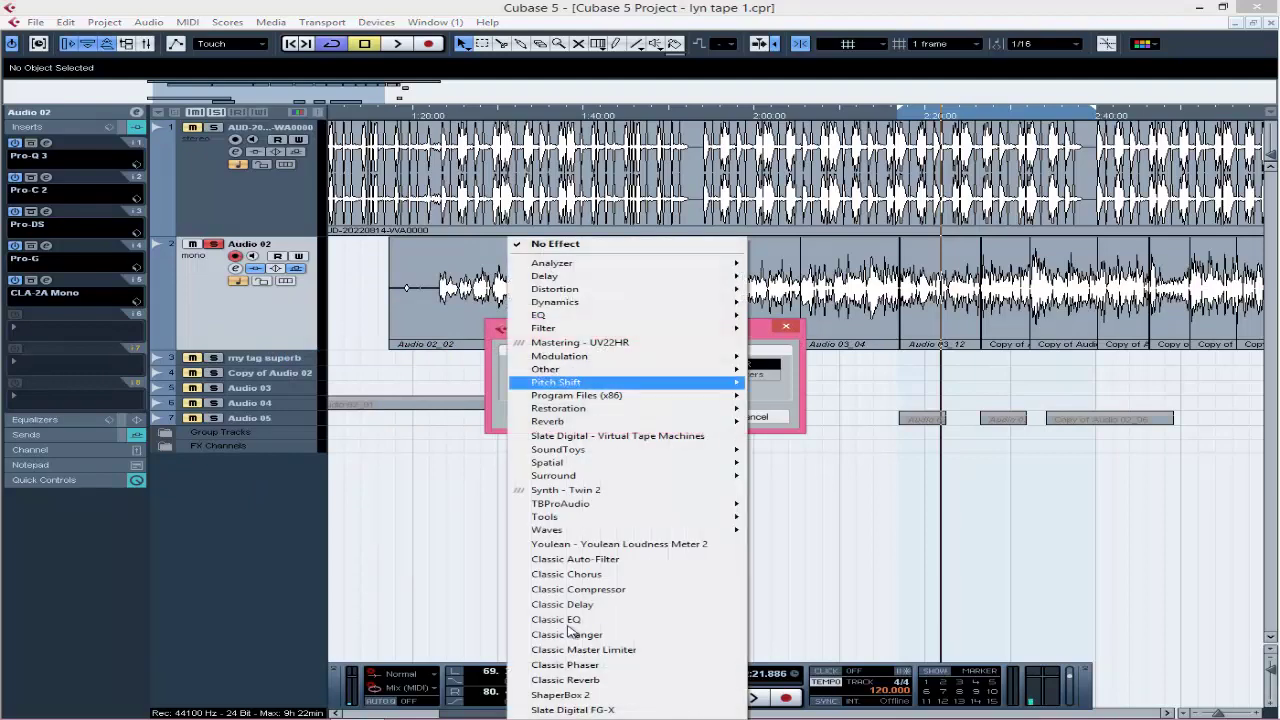
left_click(805, 413)
left_click(754, 418)
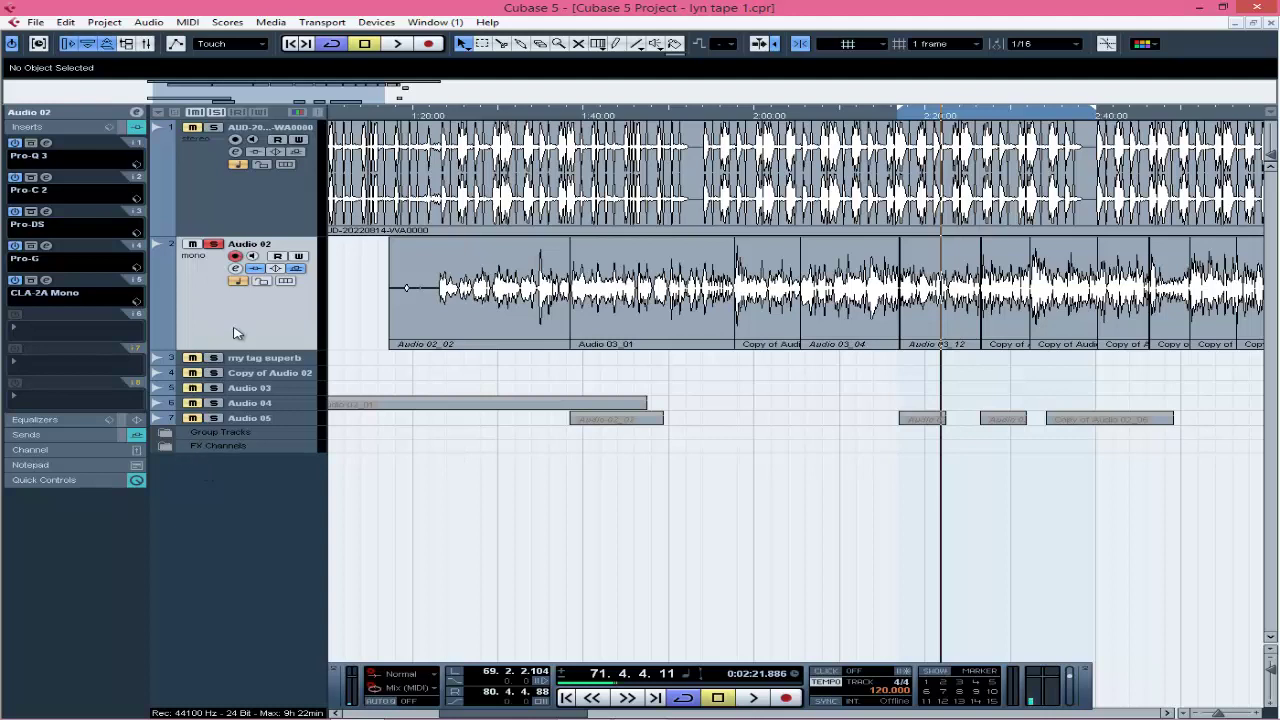
Expand the Group Tracks folder, and display the sends of the Audio 02 track.
left_click(165, 433)
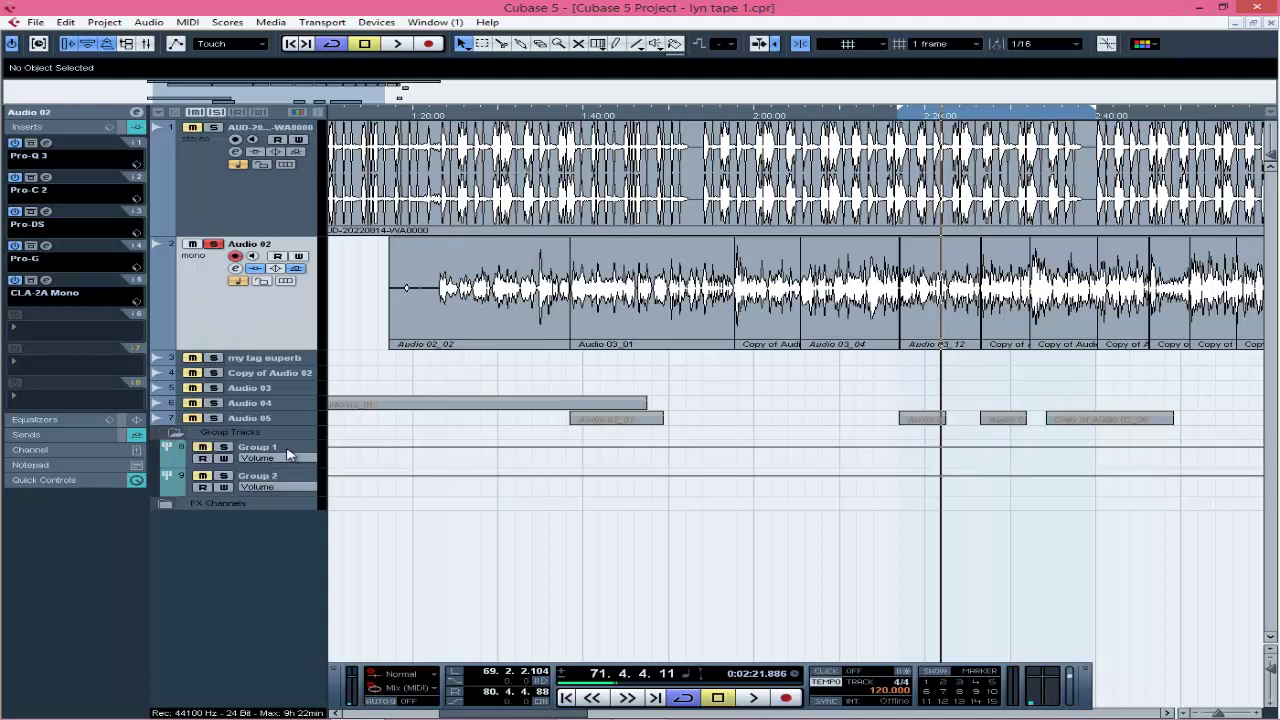
left_click(287, 453)
left_click(250, 336)
left_click(57, 434)
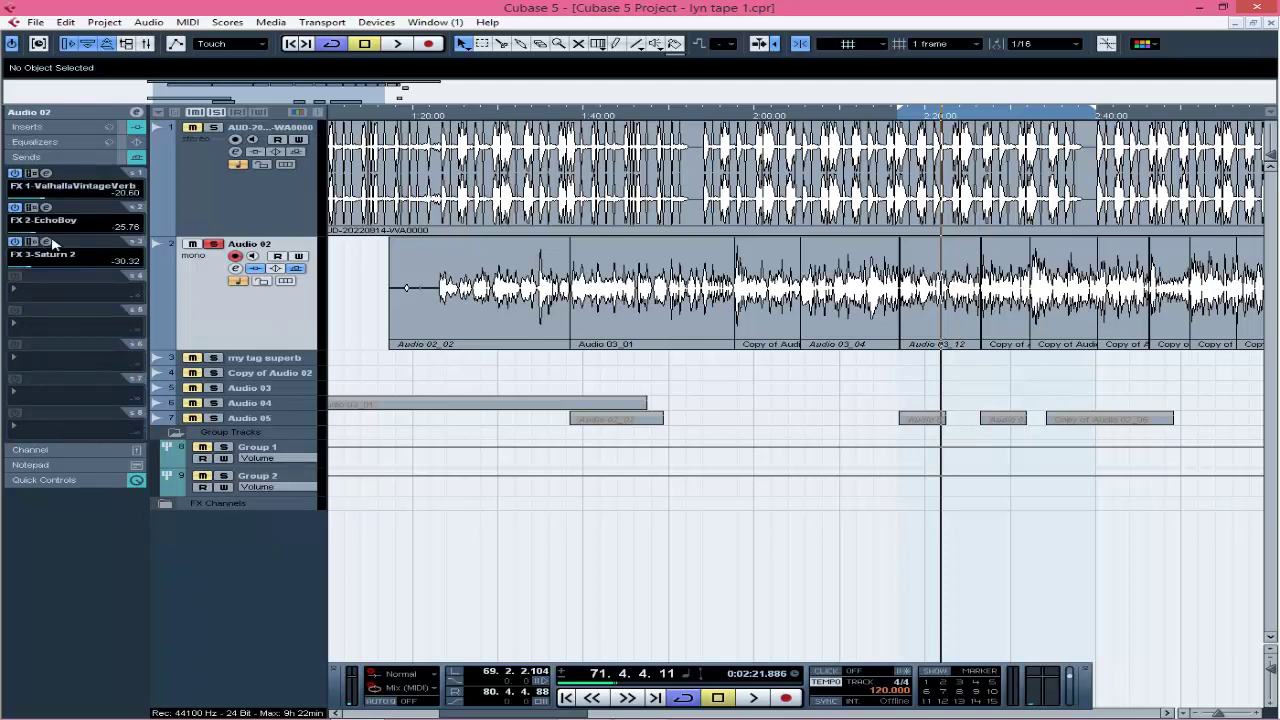
View the editors of the ValhallaVintageVerb, EchoBoy and Saturn 2 sends, and close the Saturn 2 and EchoBoy ones.
left_click(47, 175)
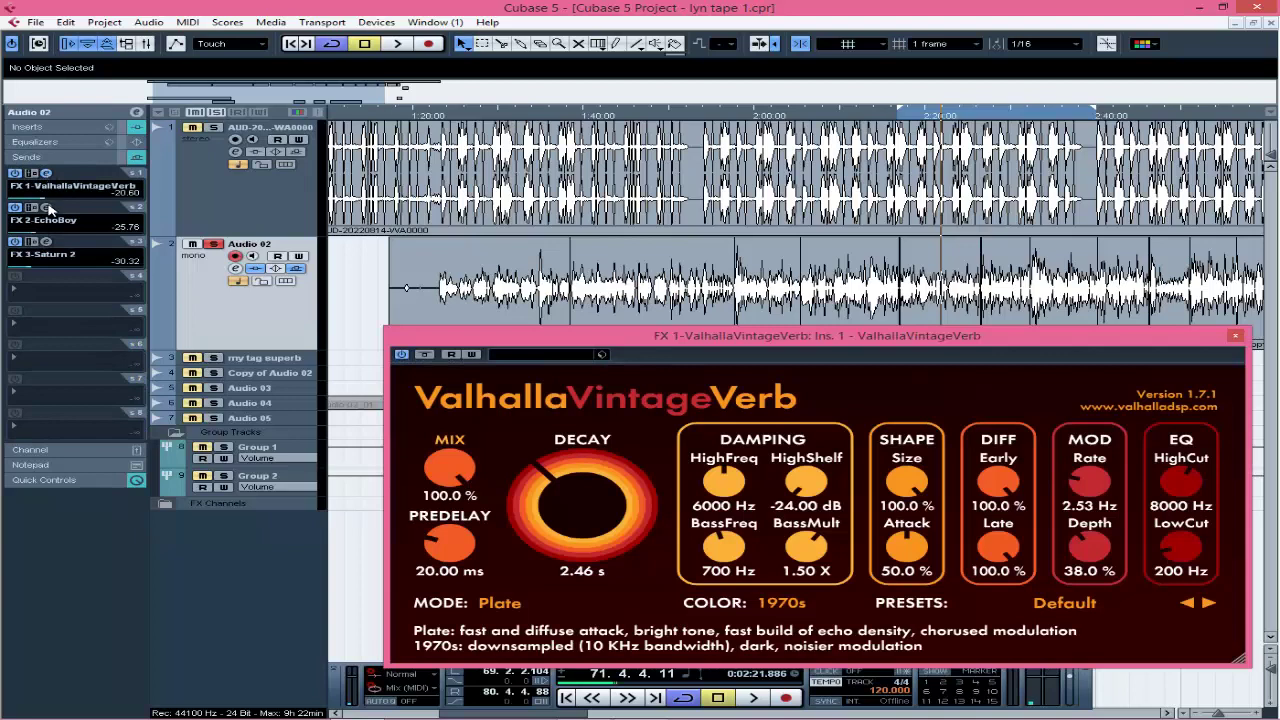
left_click(47, 207)
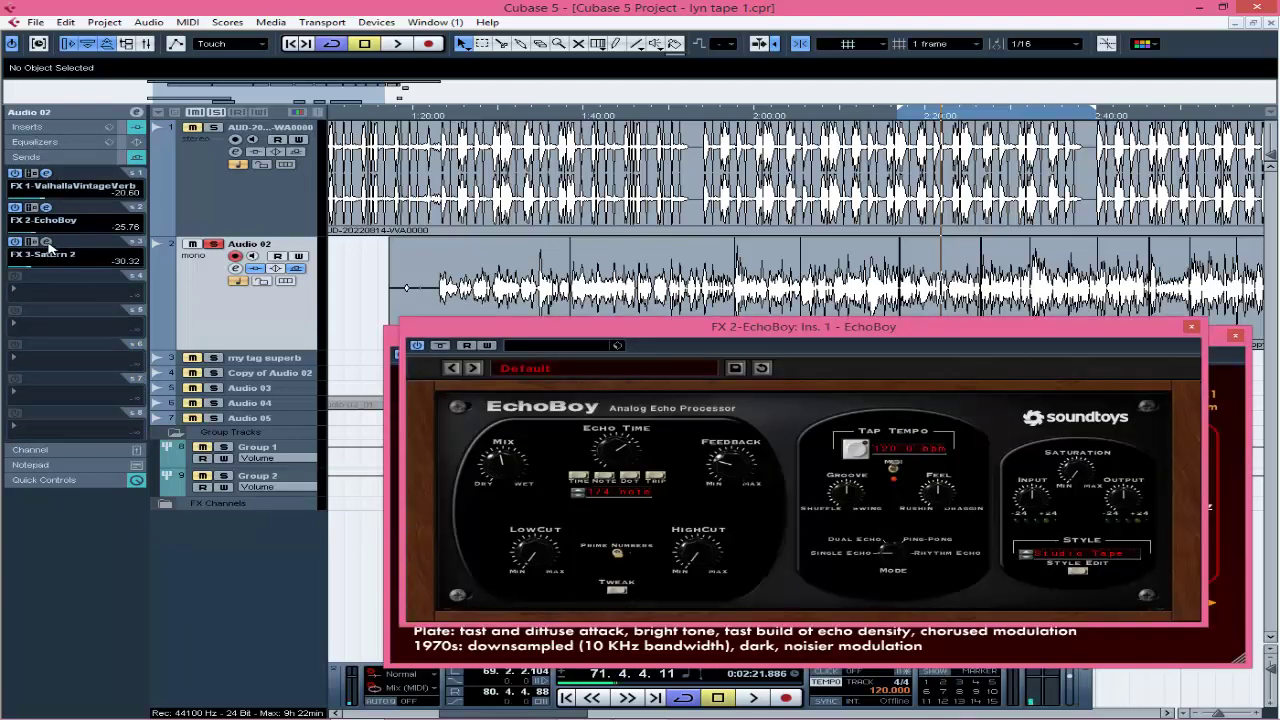
left_click(46, 242)
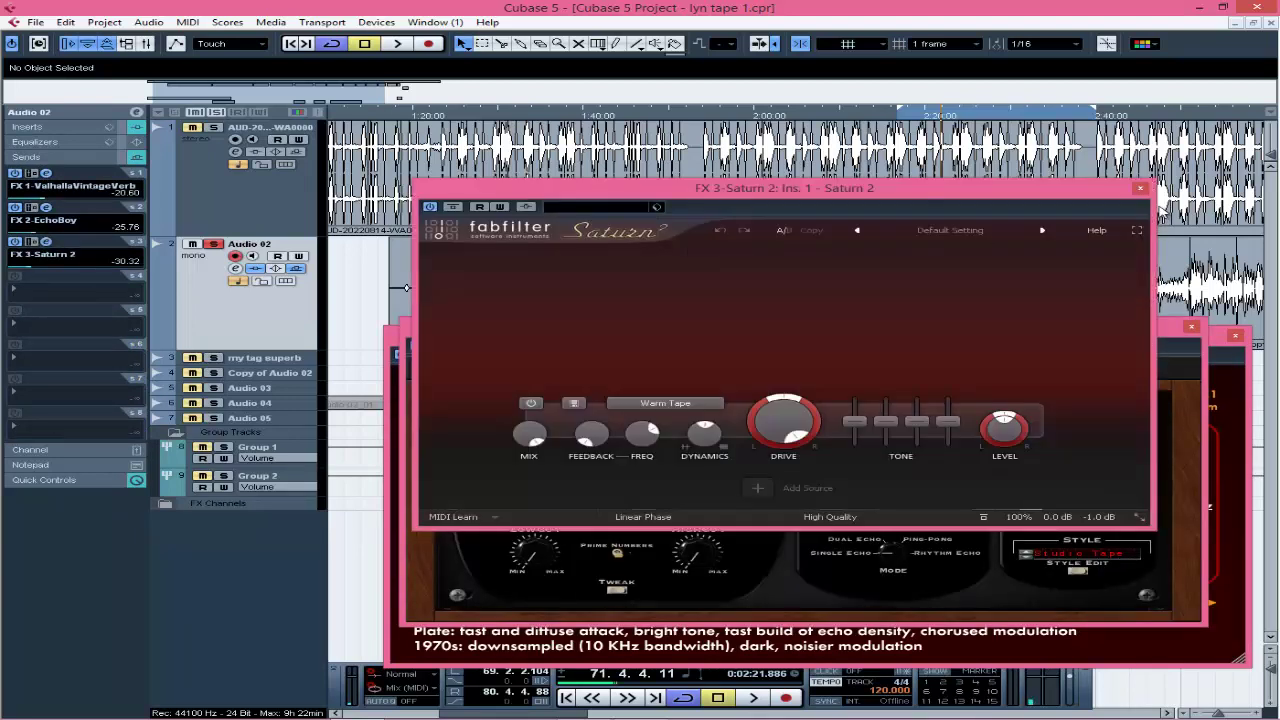
left_click(1144, 189)
left_click(1191, 327)
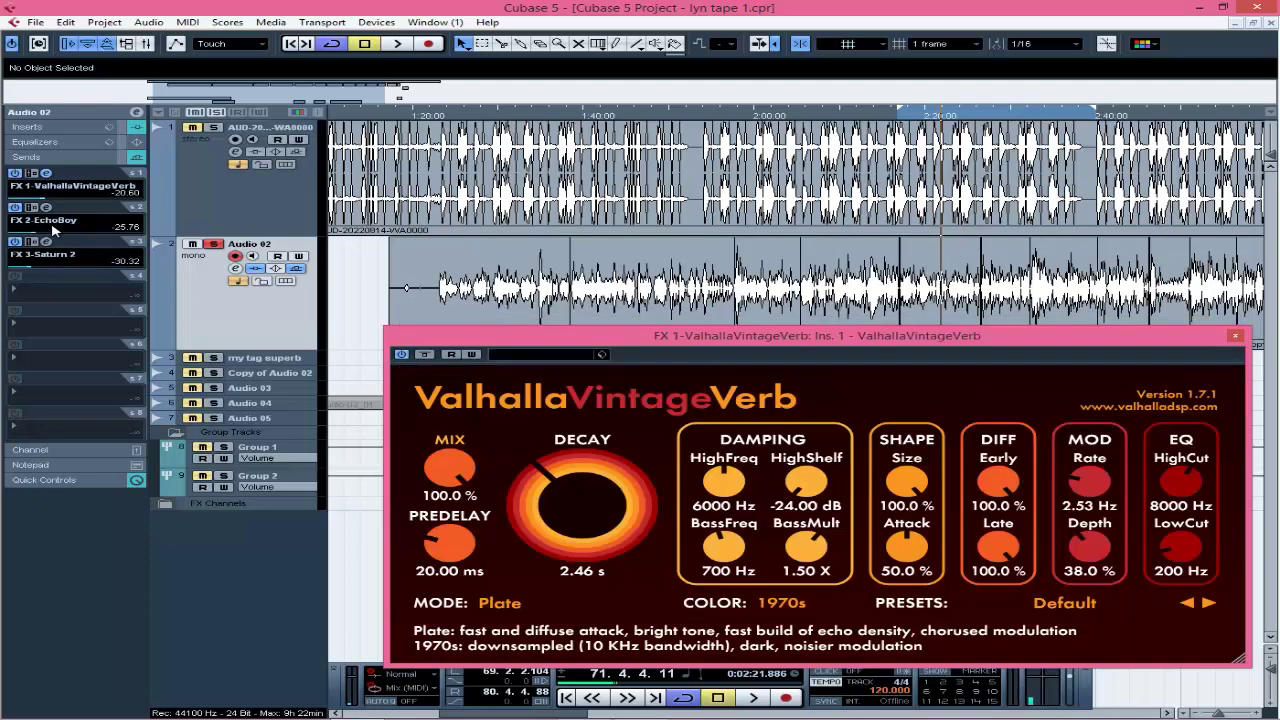
Turn off the Saturn 2 and EchoBoy sends, and review the ValhallaVintageVerb settings before closing its editor.
left_click(15, 242)
left_click(15, 208)
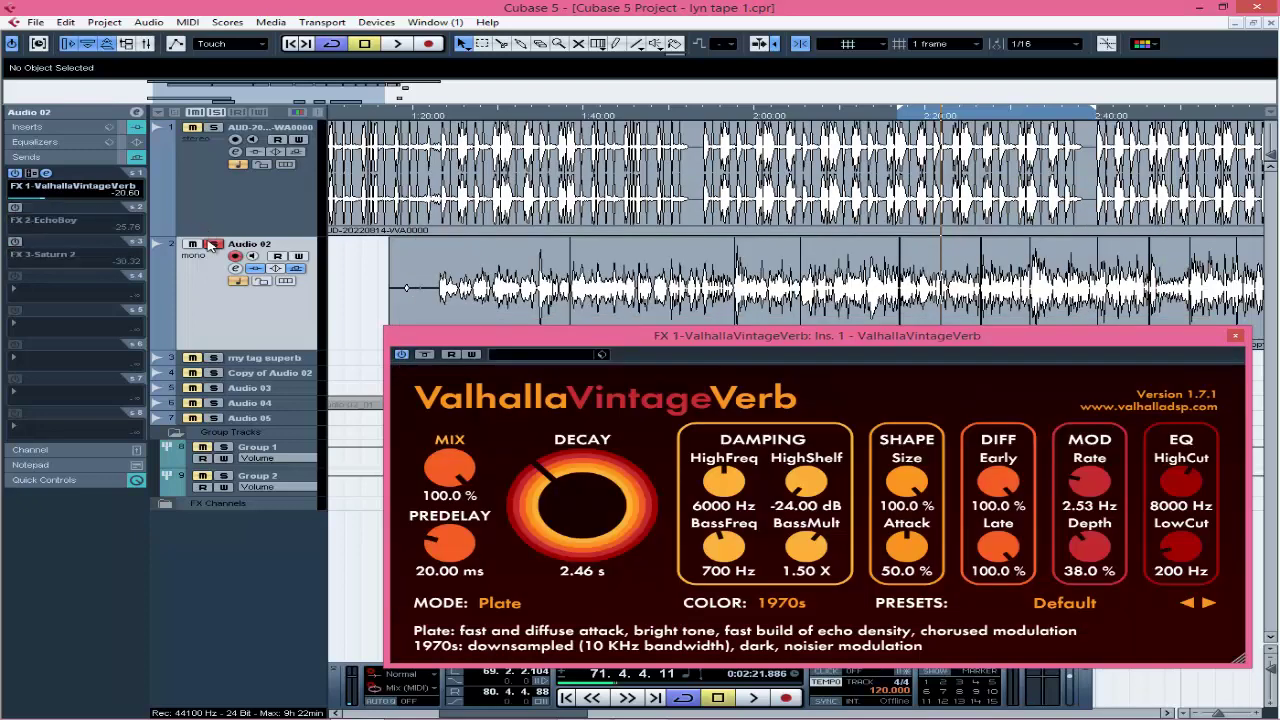
left_click(46, 173)
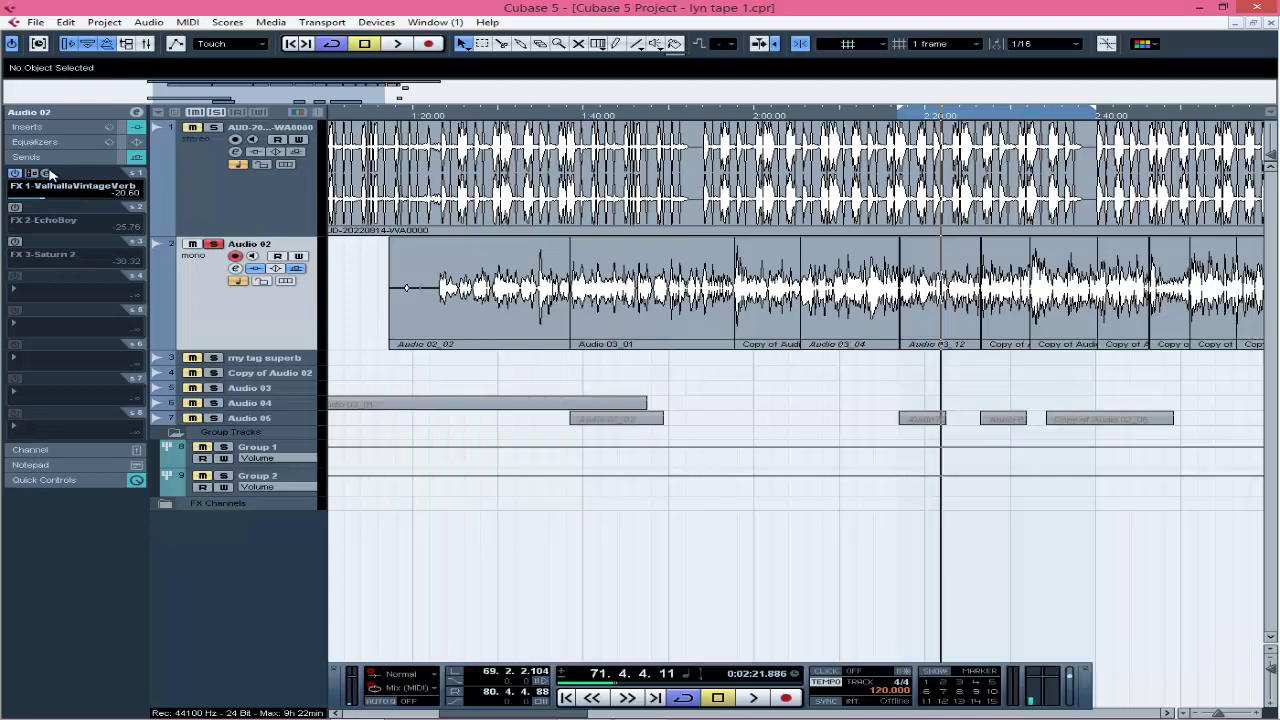
left_click(46, 173)
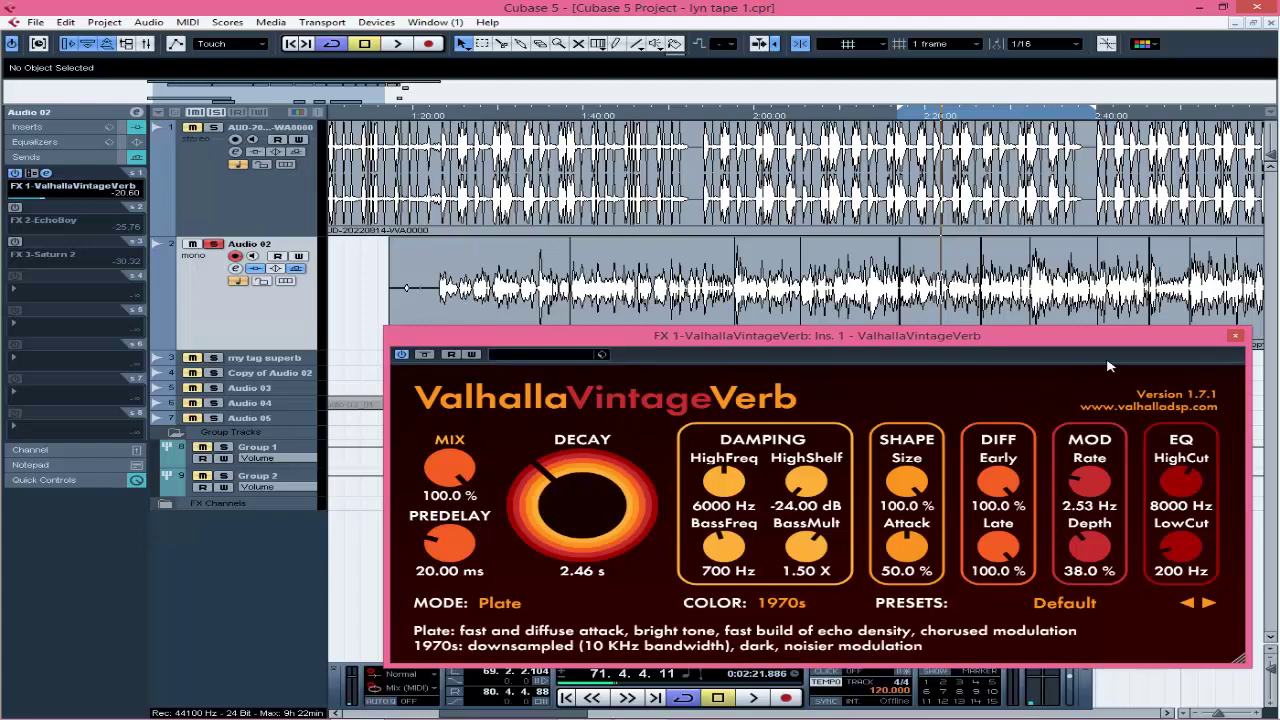
left_click(1235, 335)
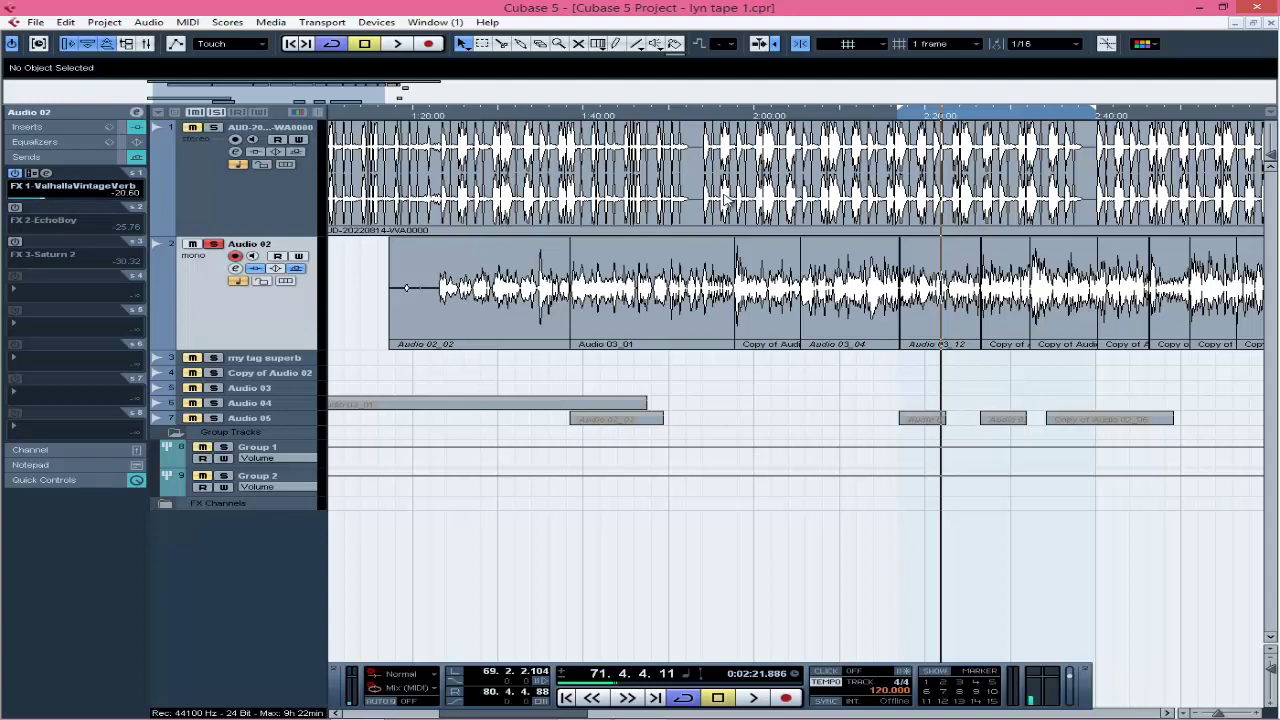
Compare the vocal with the ValhallaVintageVerb send on, off and on again during playback.
key("space")
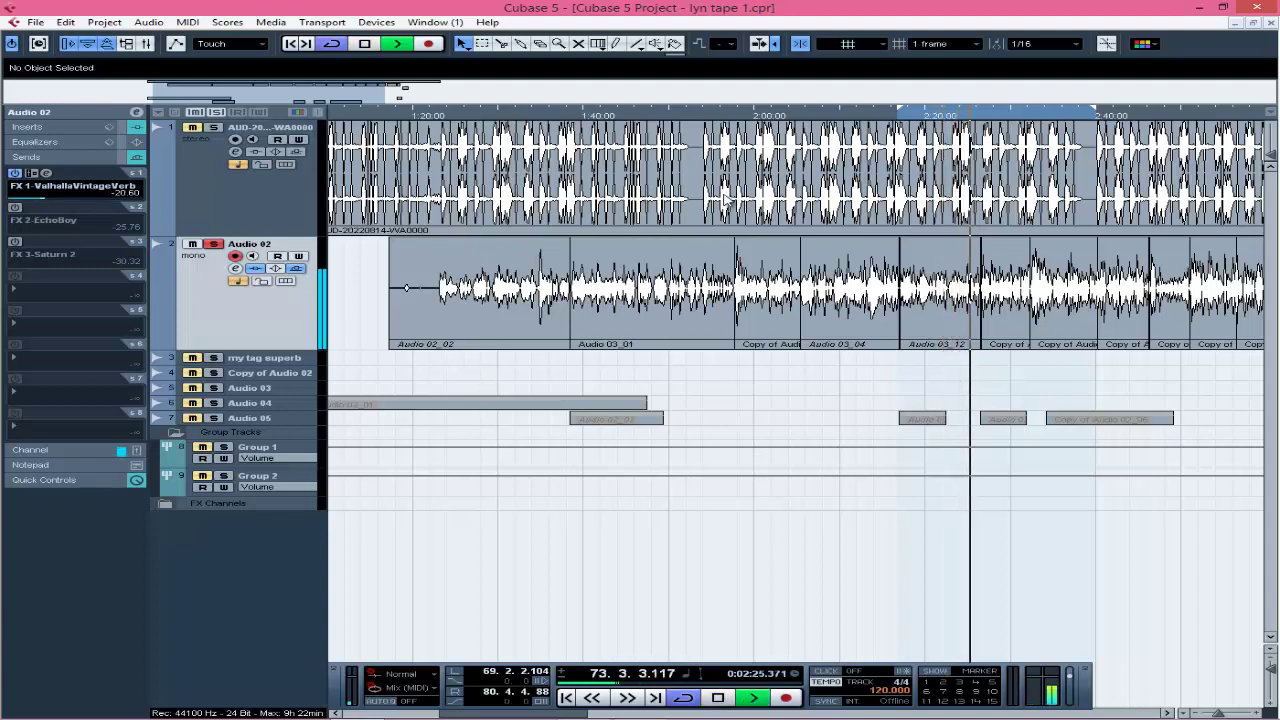
key("space")
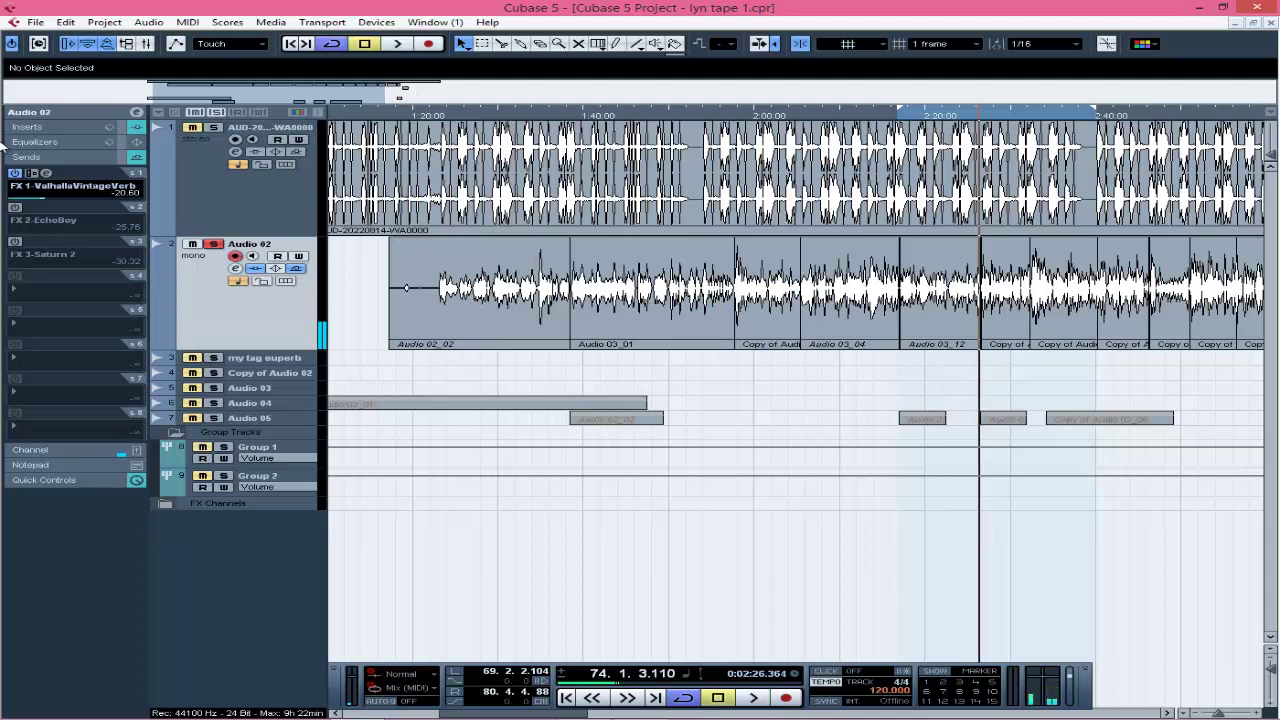
left_click(15, 175)
key("space")
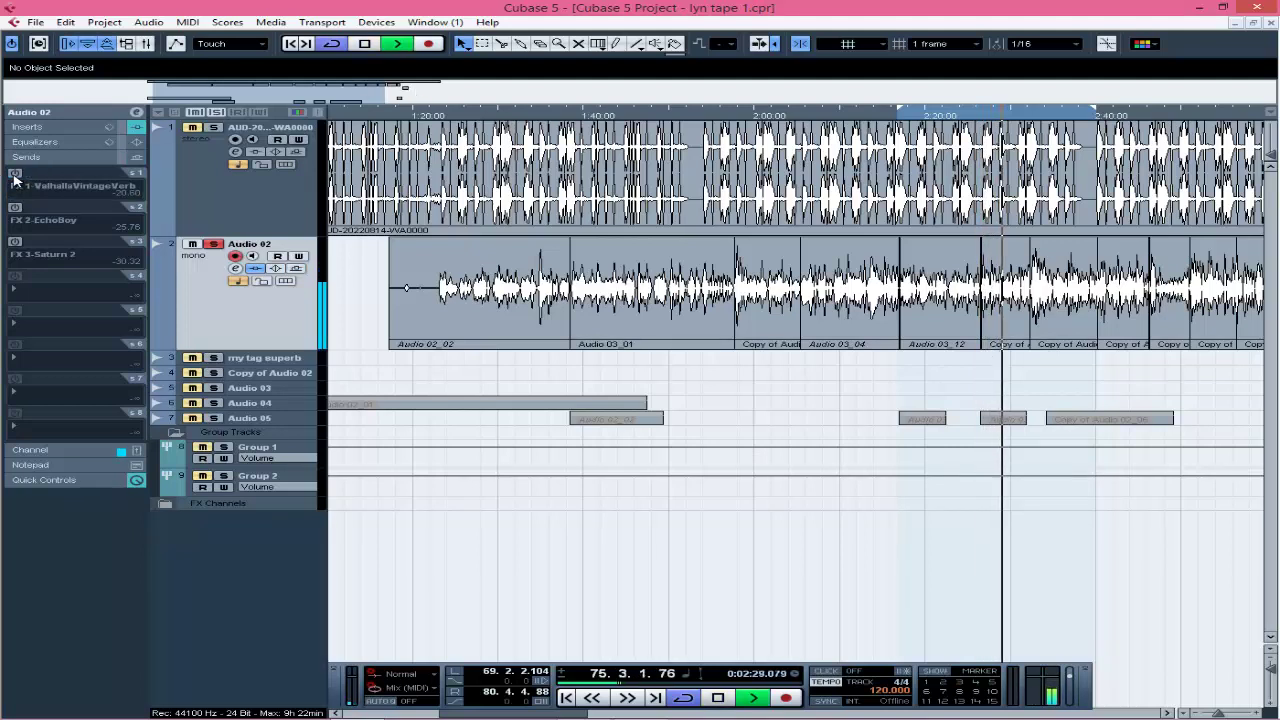
key("space")
left_click(15, 175)
key("space")
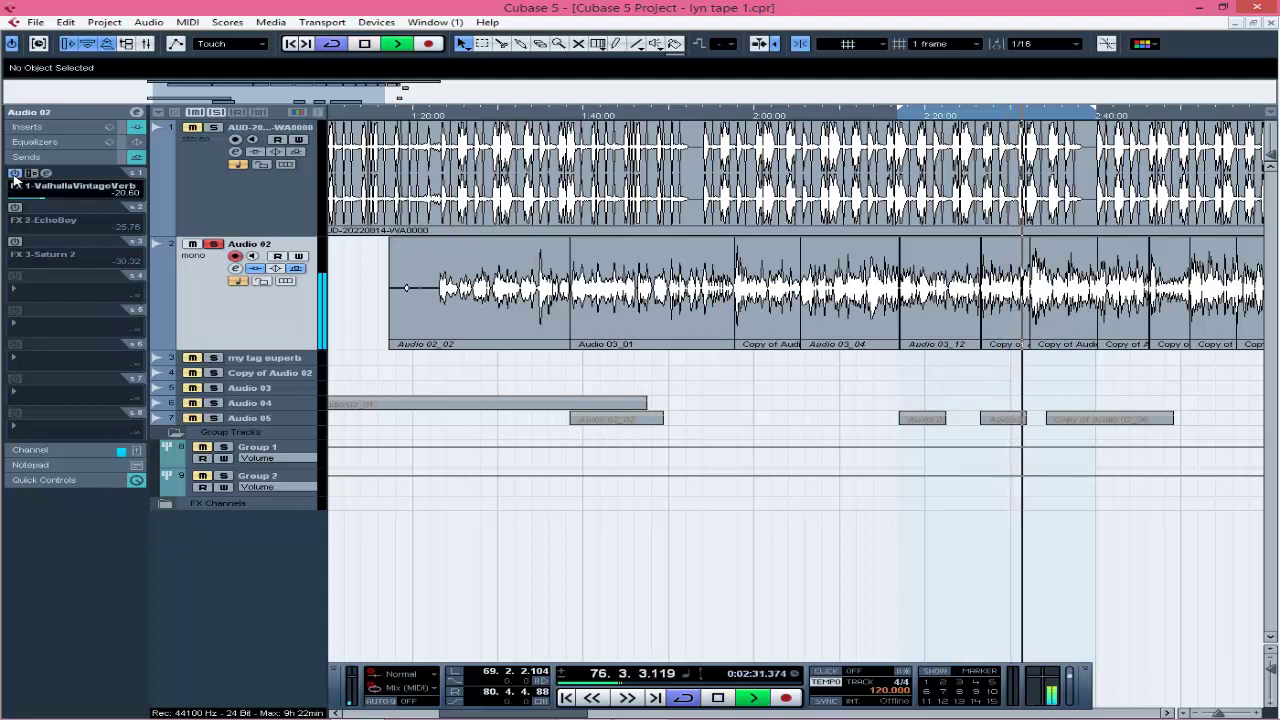
key("space")
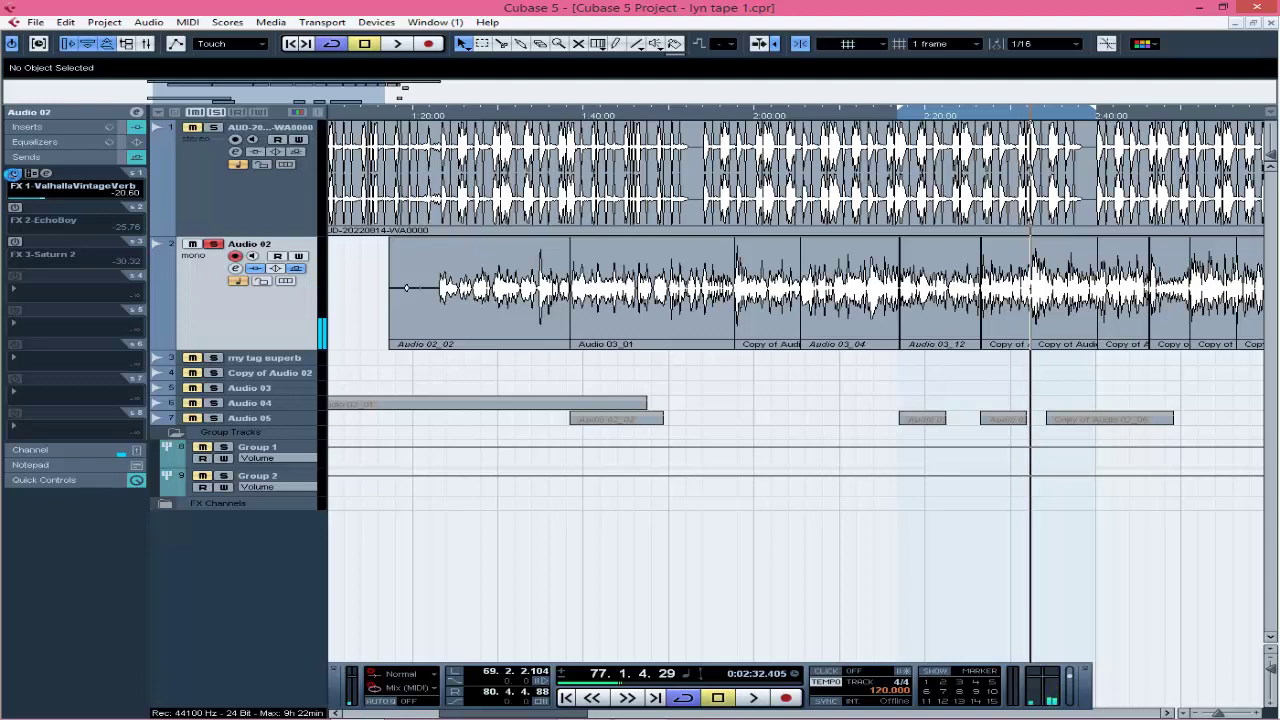
Turn the EchoBoy send back on, and check its echo time settings before closing the editor.
left_click(15, 207)
left_click(45, 208)
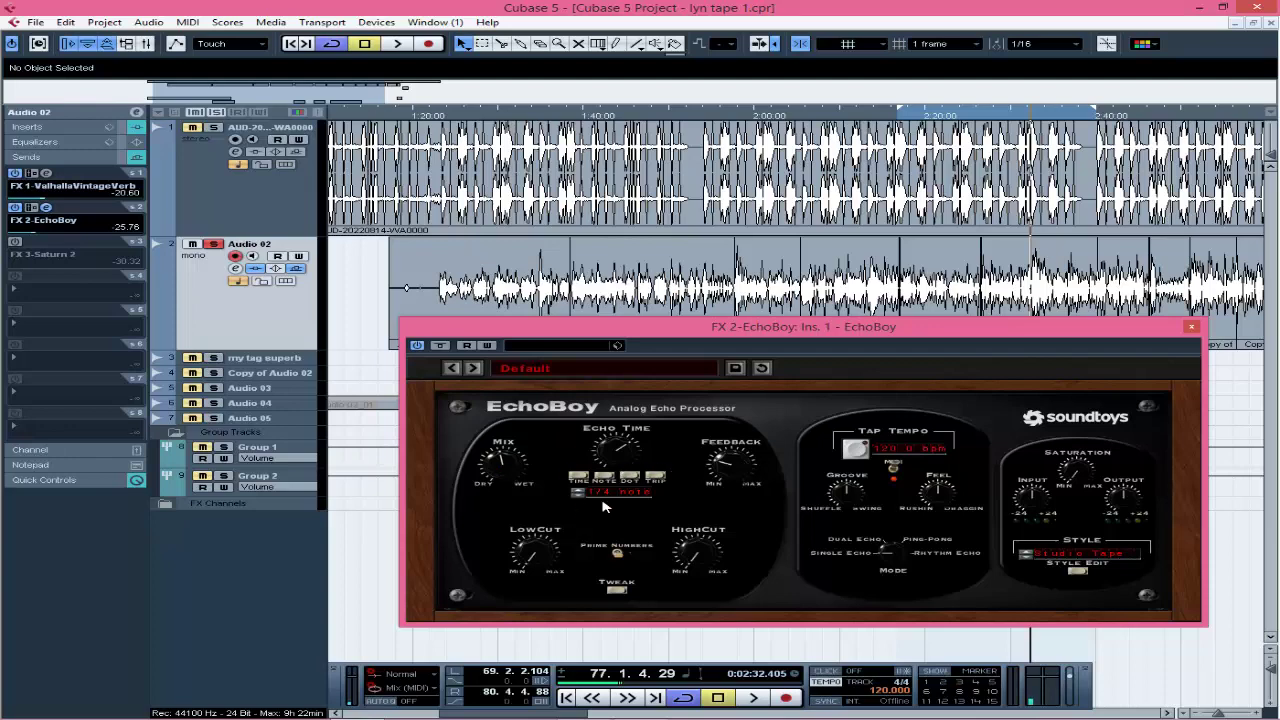
left_click(1191, 327)
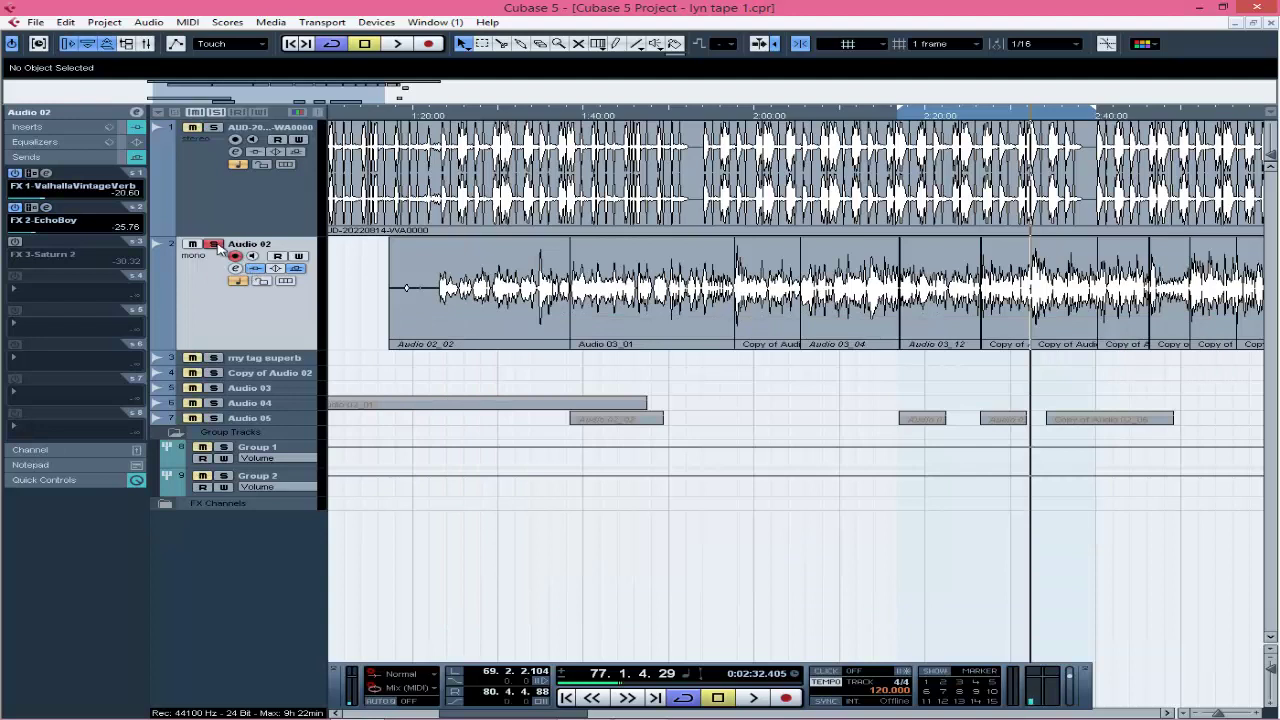
Listen to the vocal from the cycle start with the ValhallaVintageVerb and EchoBoy sends active.
key("space")
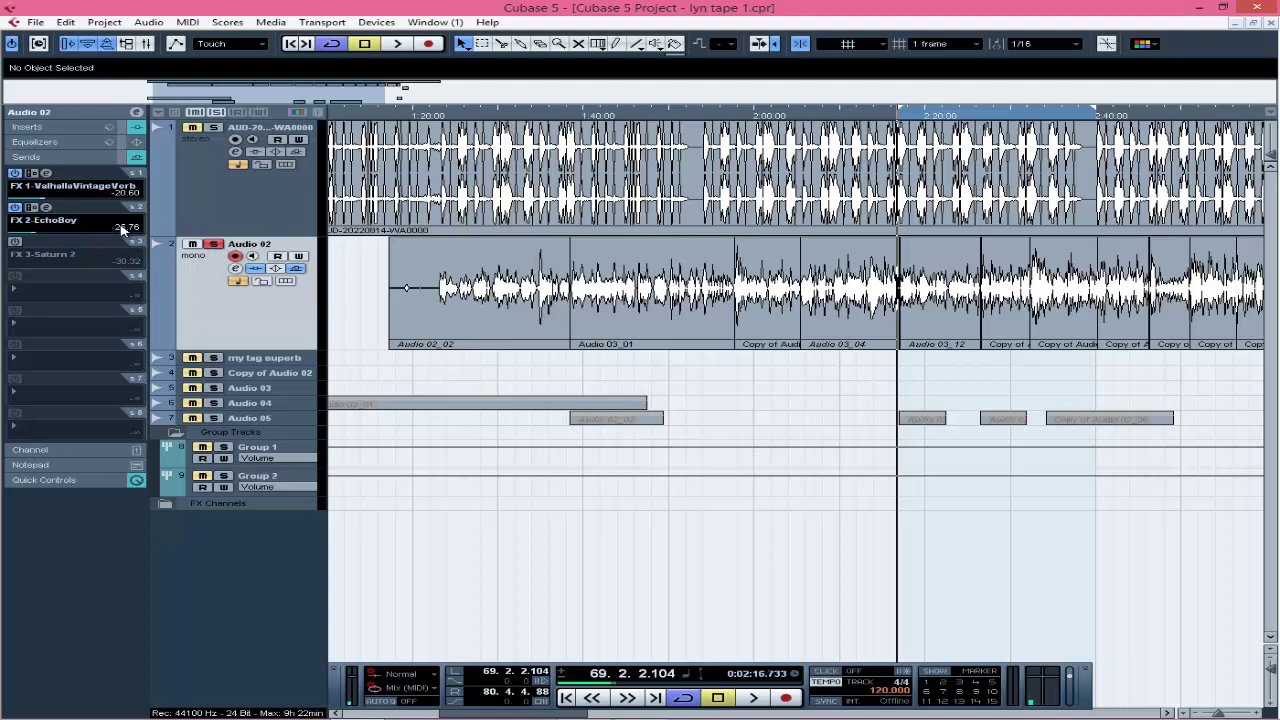
key("space")
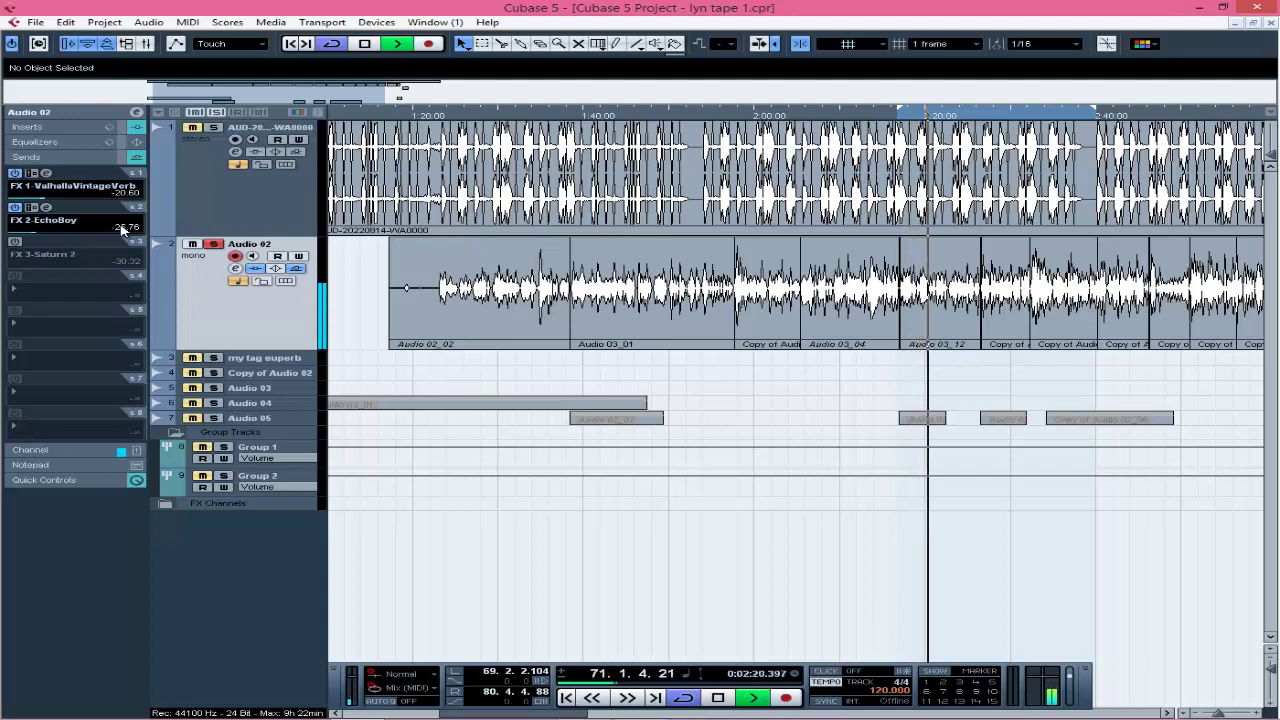
key("space")
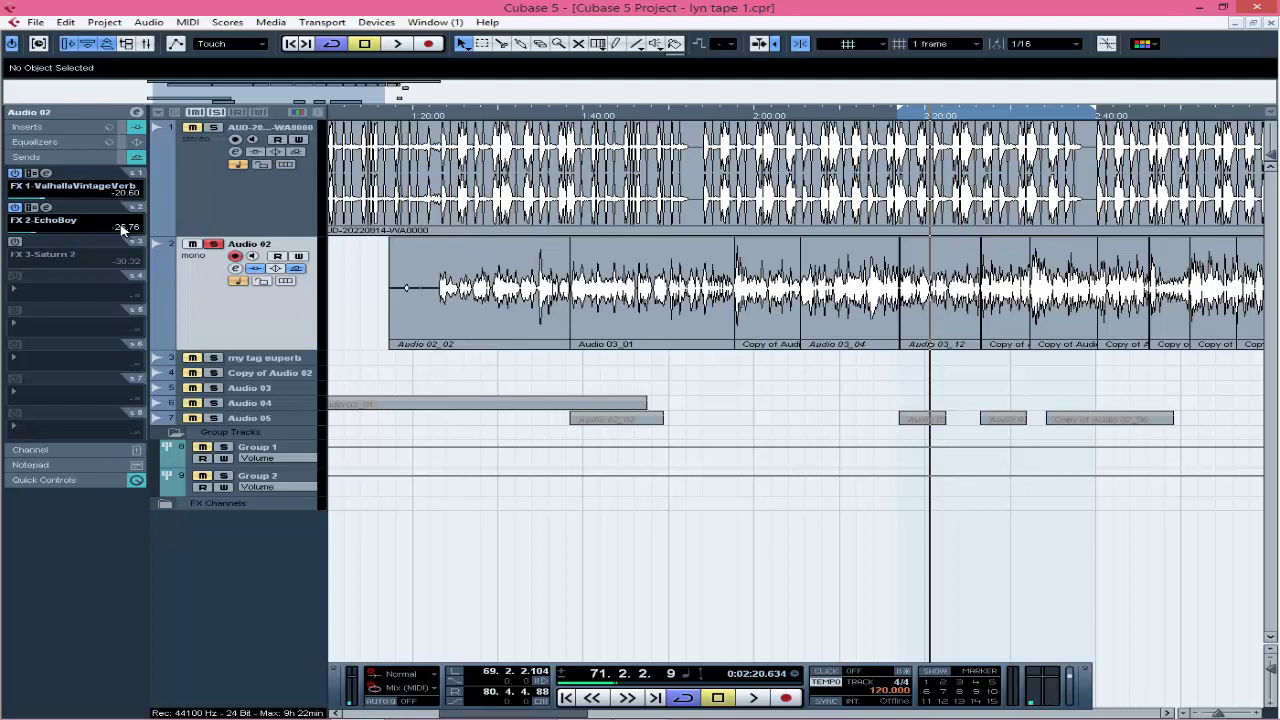
key("space")
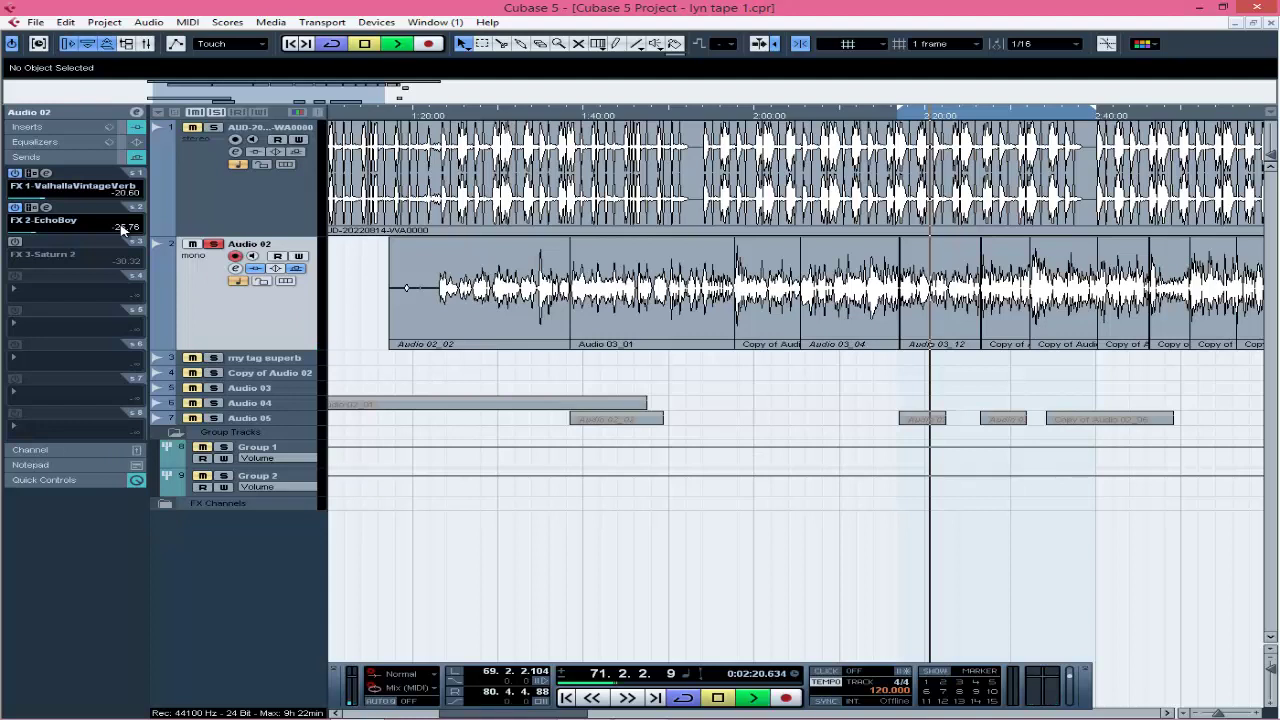
key("space")
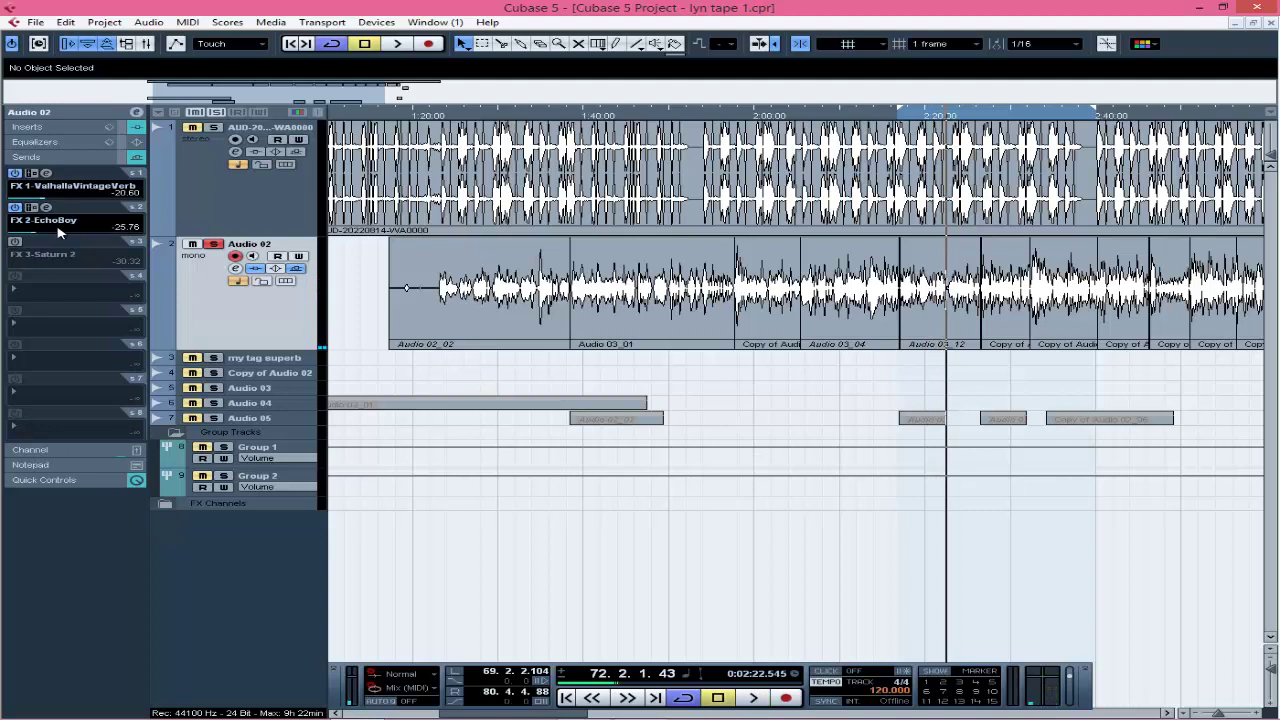
Turn the Saturn 2 send back on, and review its Warm Tape saturation settings before closing the editor.
left_click(15, 243)
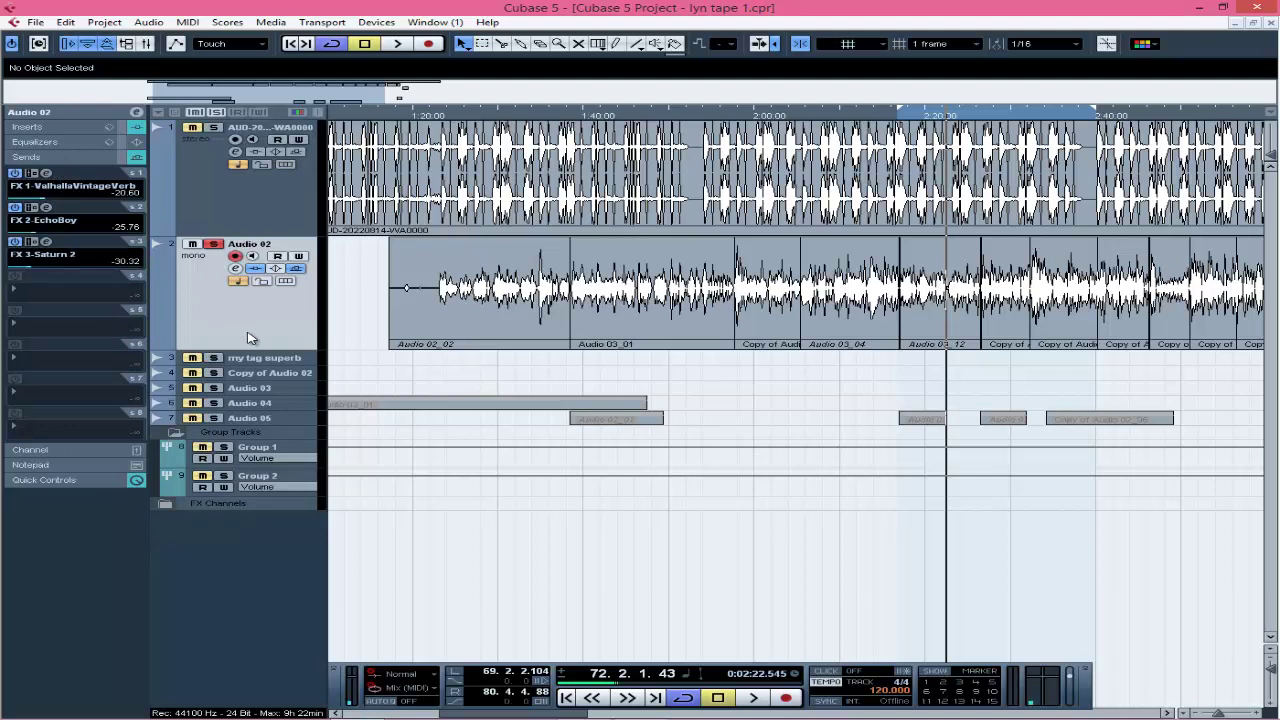
left_click(47, 243)
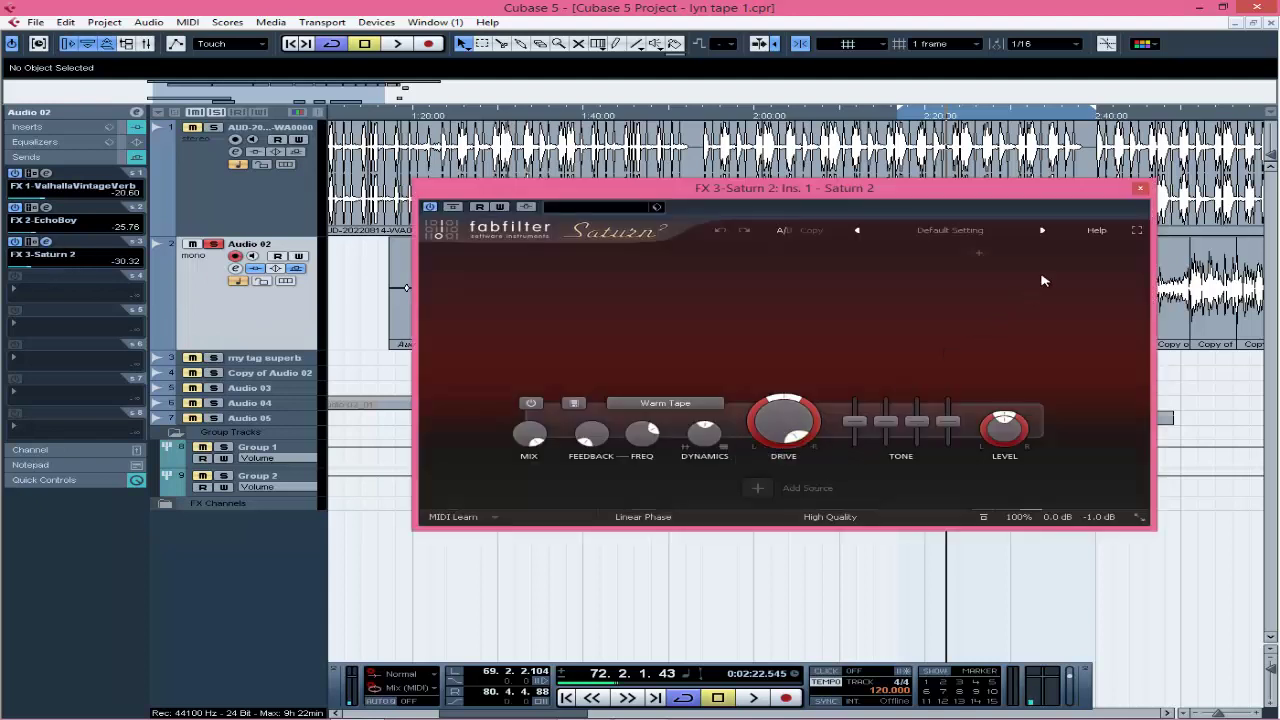
left_click(1141, 189)
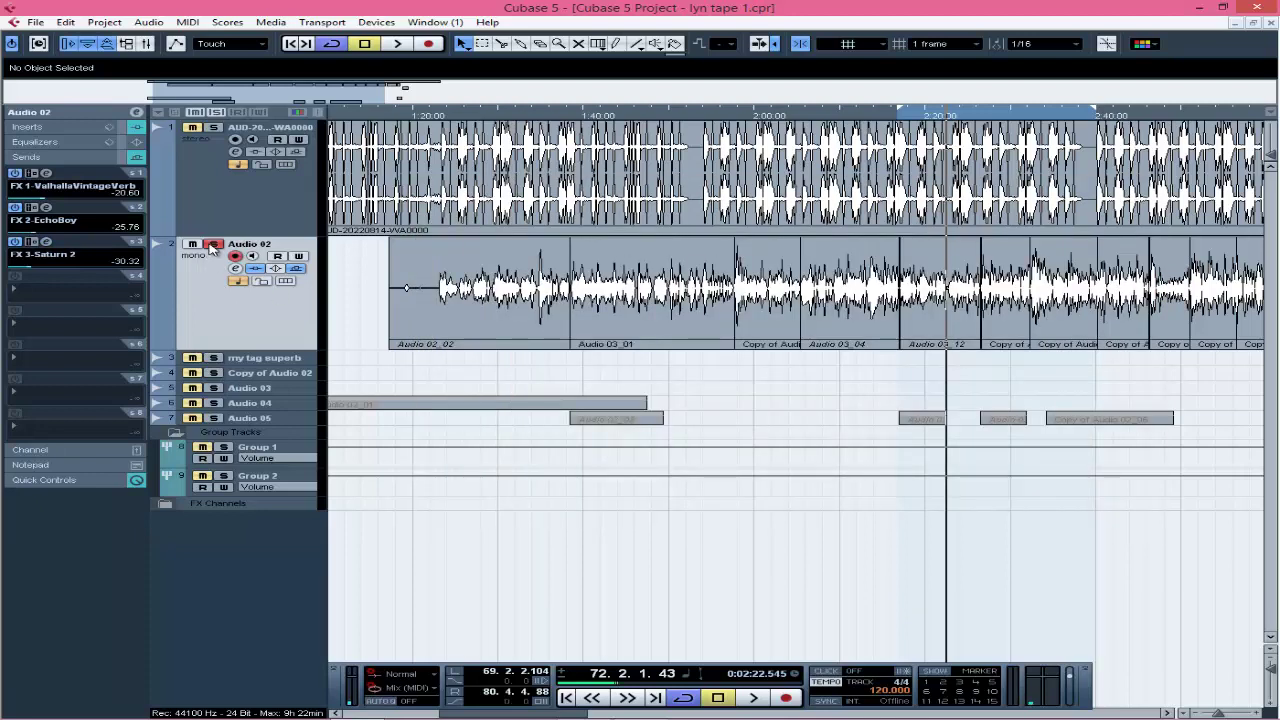
Play the vocal from the cycle start, switching the Saturn 2 send off and on to compare, and leave it active.
key("1")
key("space")
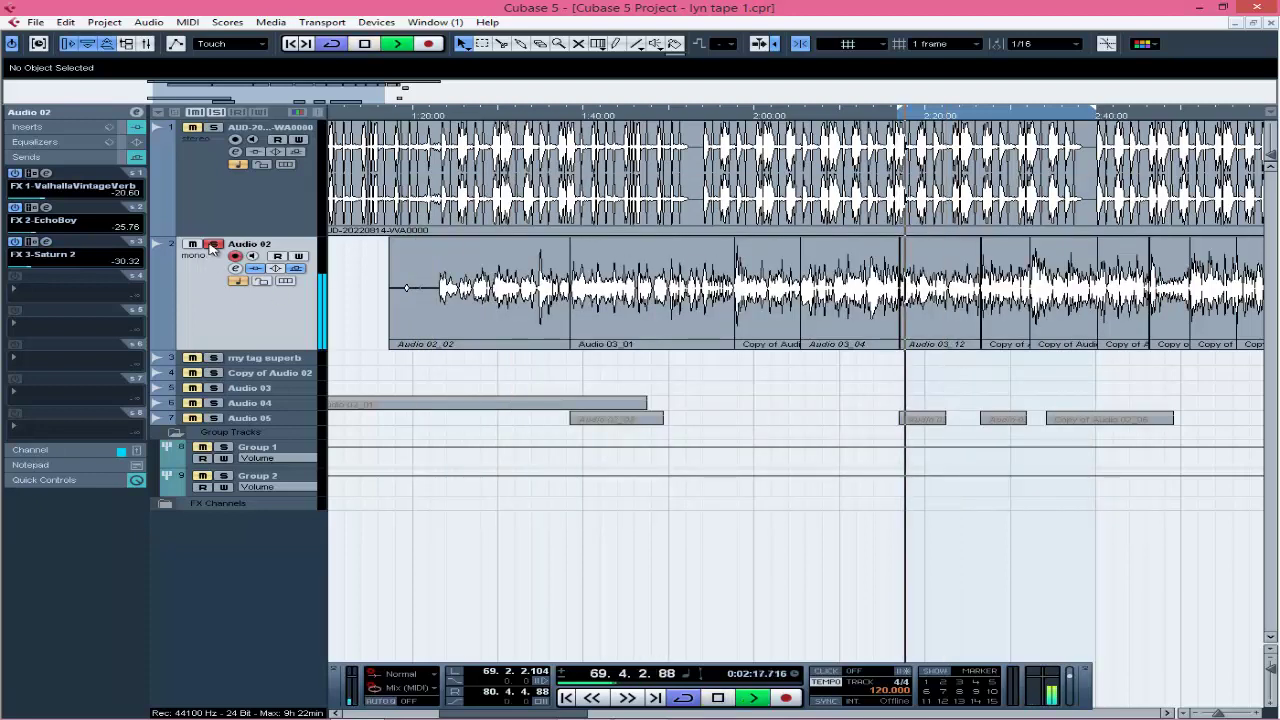
key("space")
left_click(15, 243)
key("space")
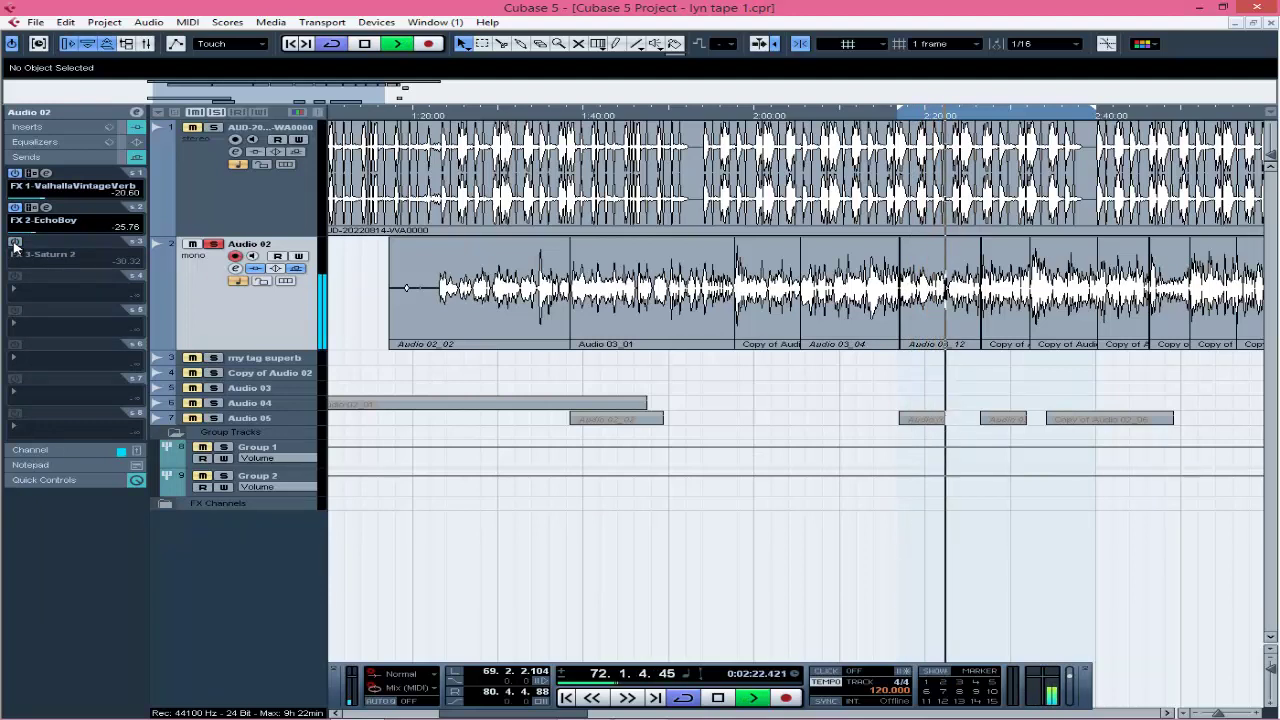
left_click(15, 243)
left_click(15, 243)
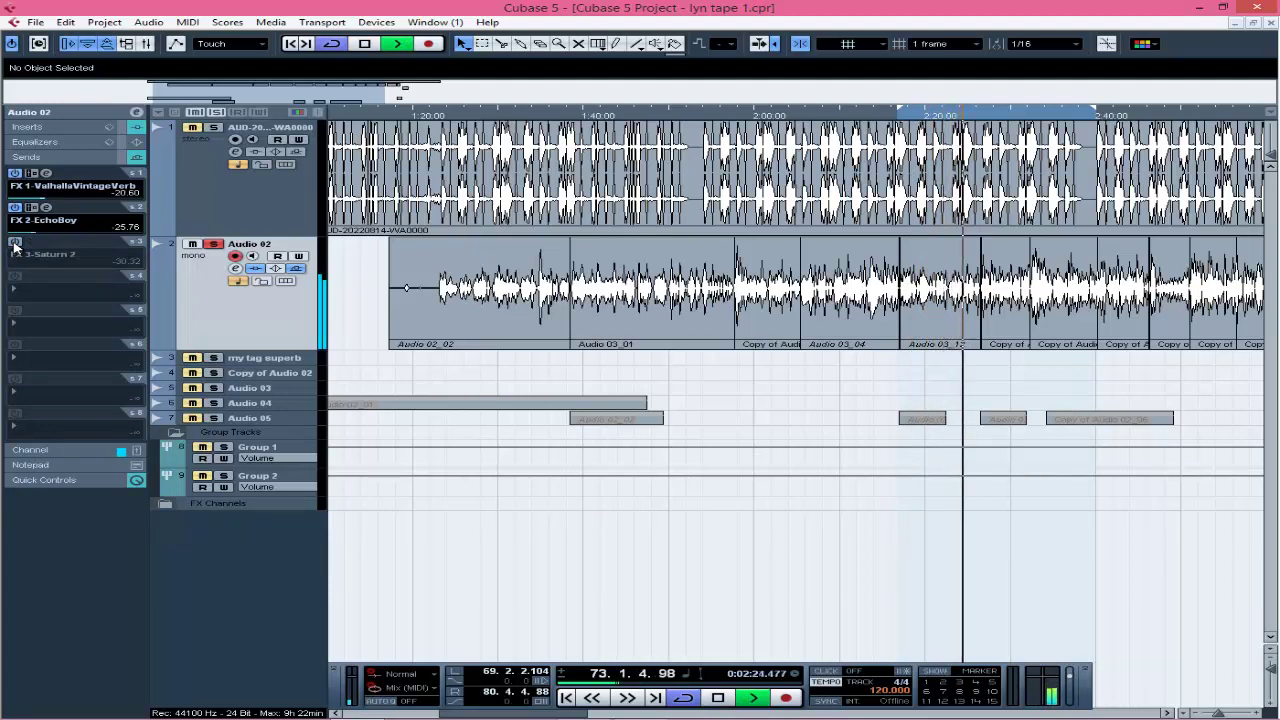
left_click(15, 243)
key("space")
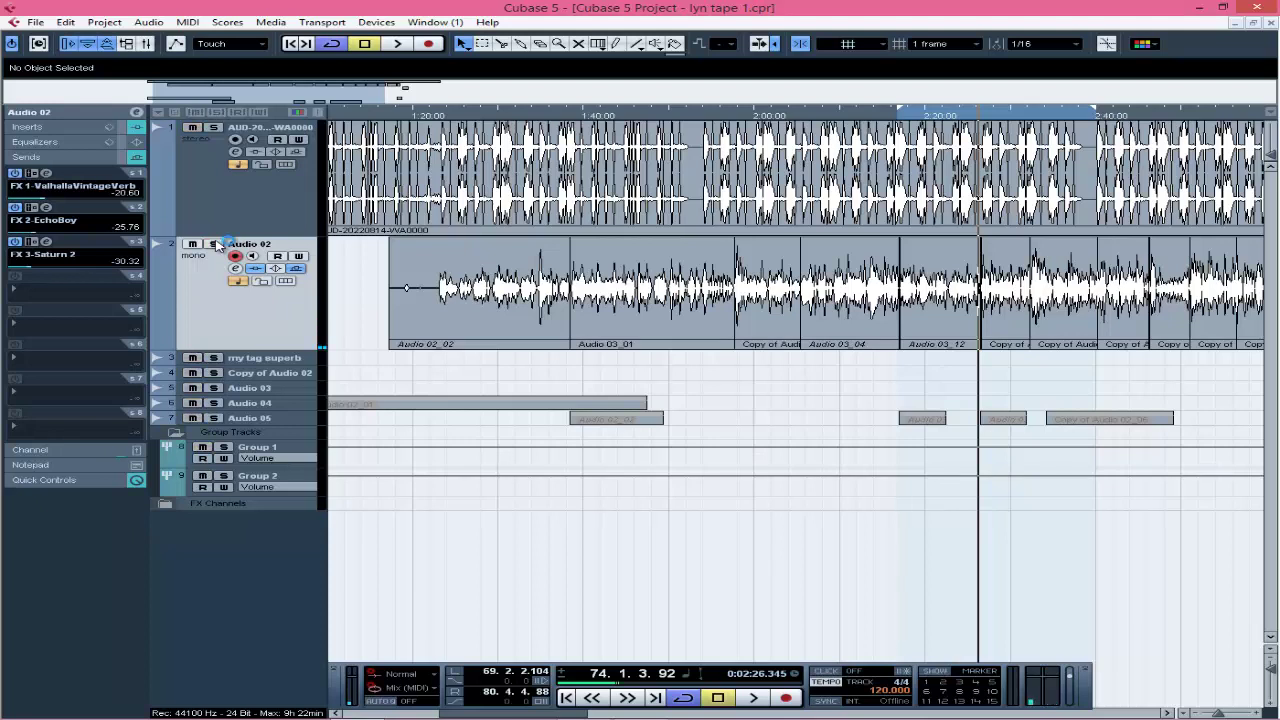
Listen to the unsoloed vocal within the full mix from the cycle start, and toggle the solo of Audio 02.
key("KP_1")
key("space")
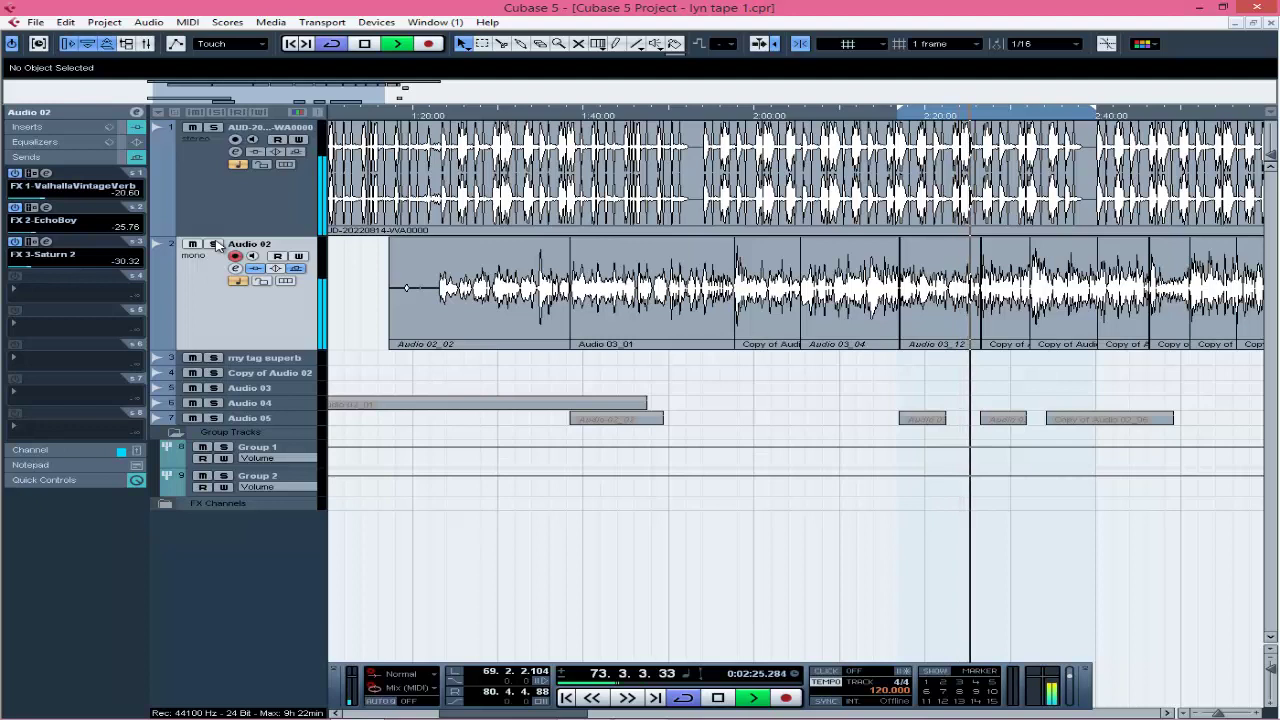
key("space")
left_click(214, 244)
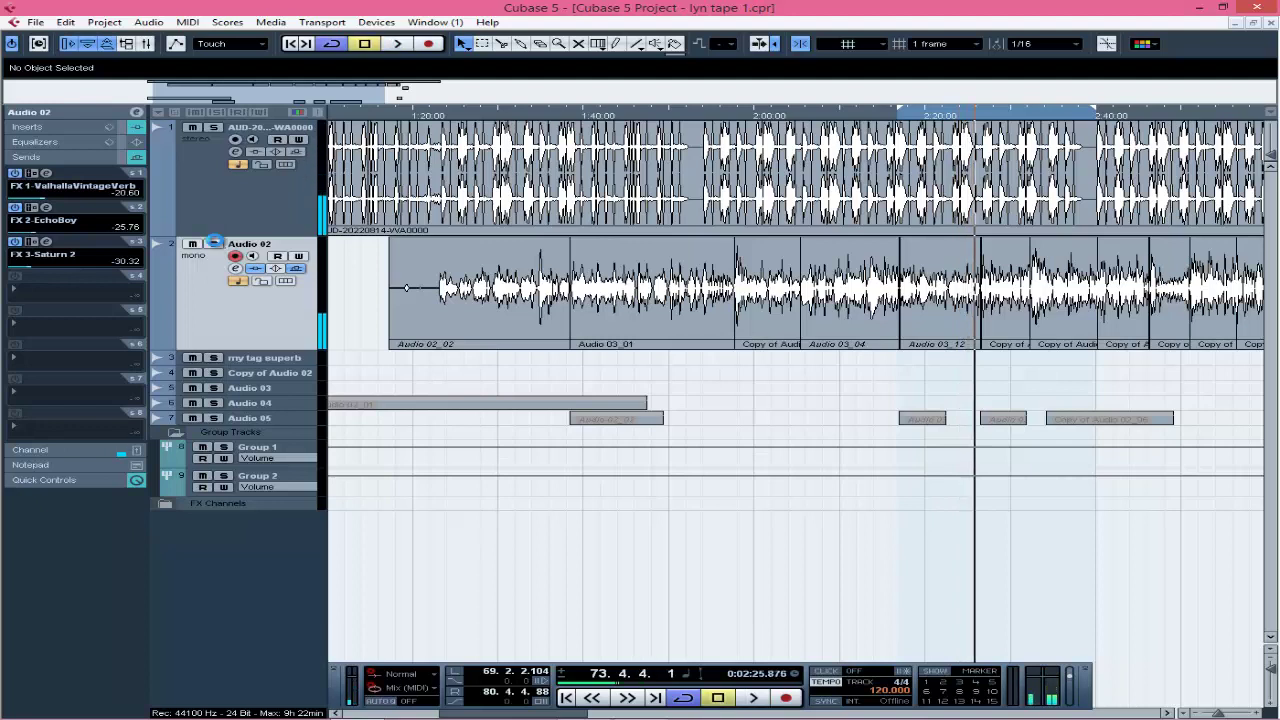